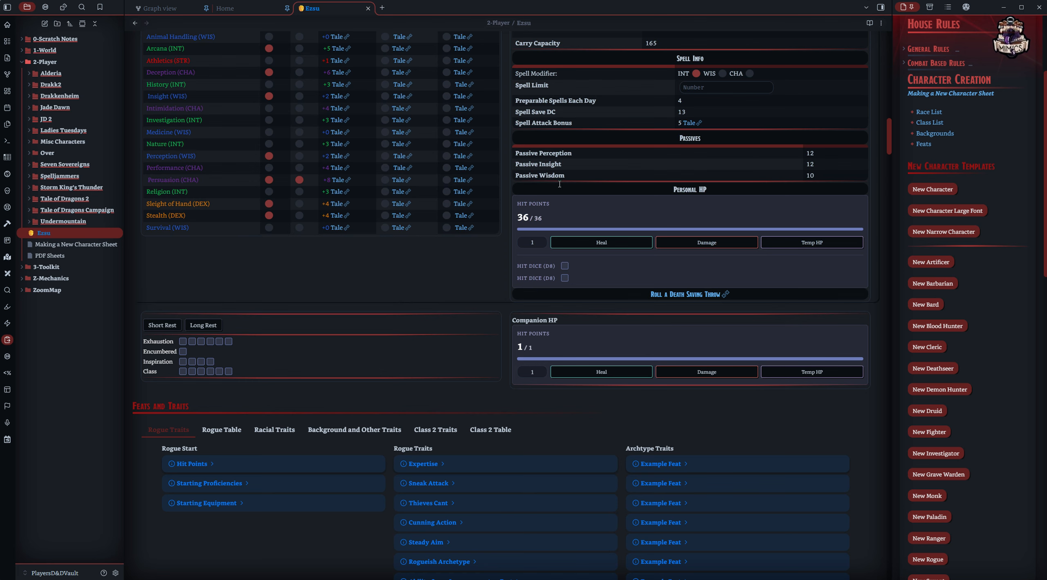
Open the source of the Personal HP block and copy the suffix EzsuSS from its state key.
click(535, 305)
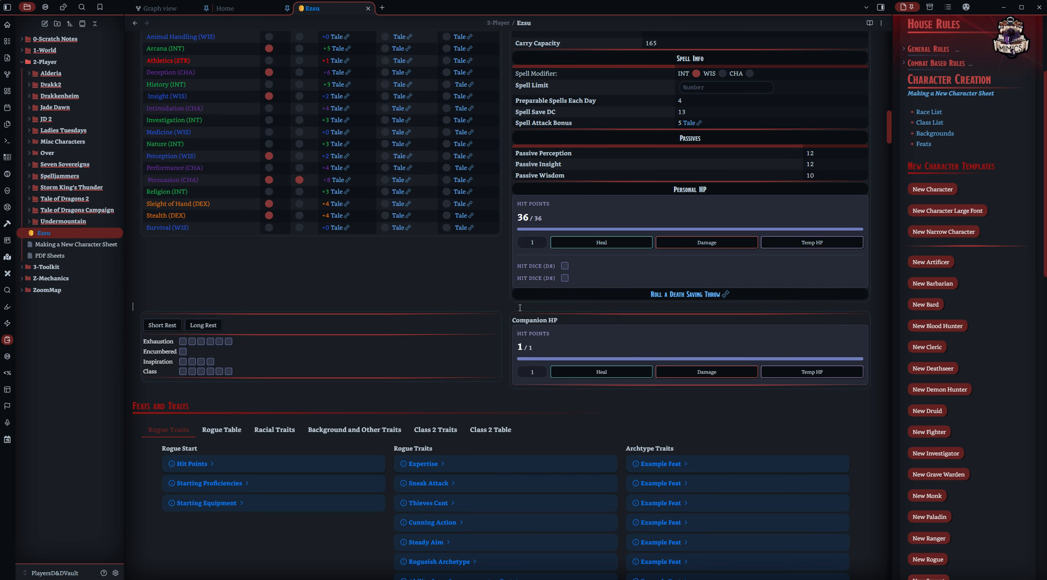
key(Up)
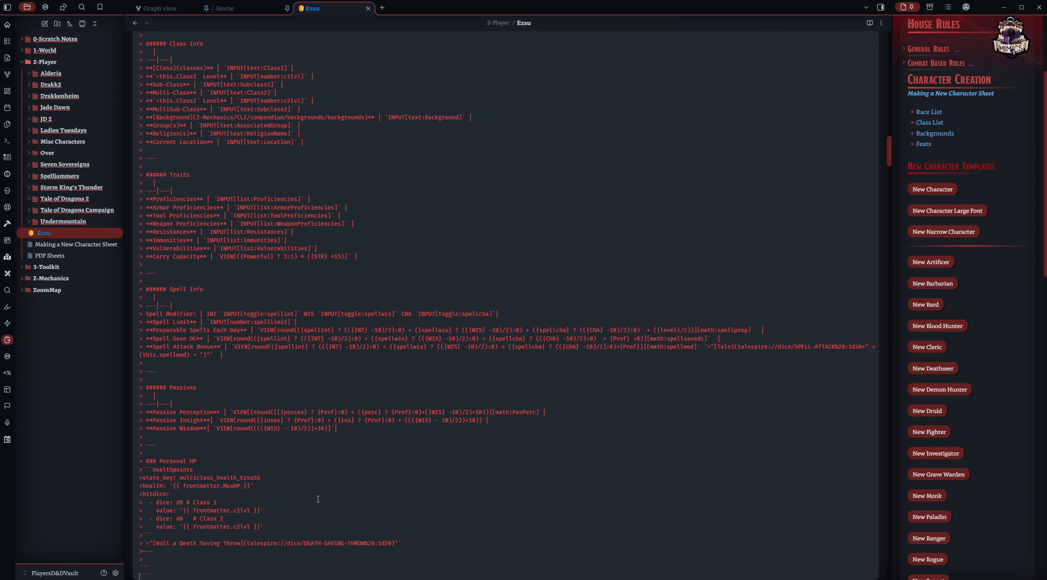
drag(138, 471, 180, 518)
scroll(267, 481, down, 2)
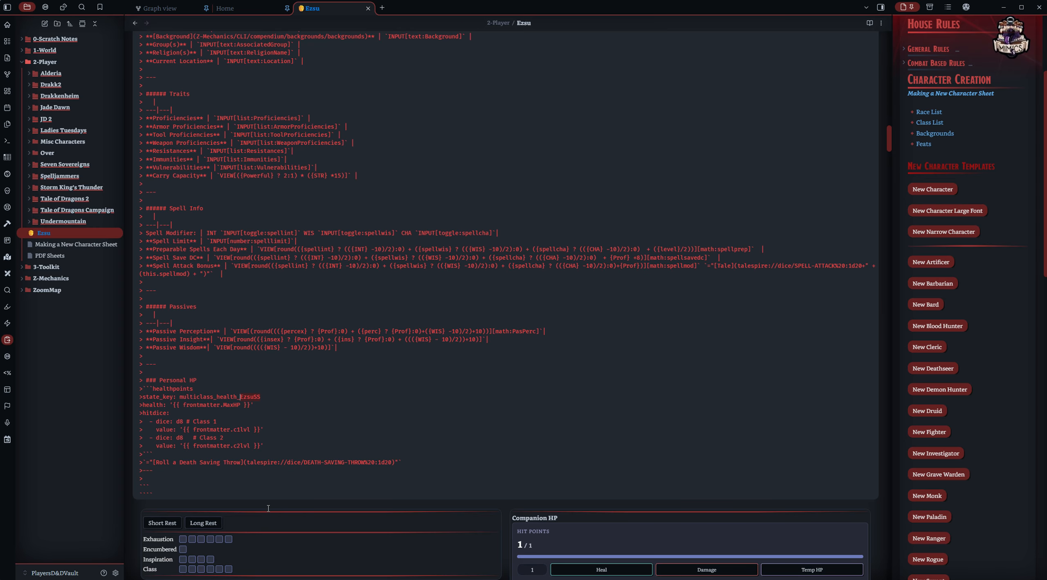
click(427, 499)
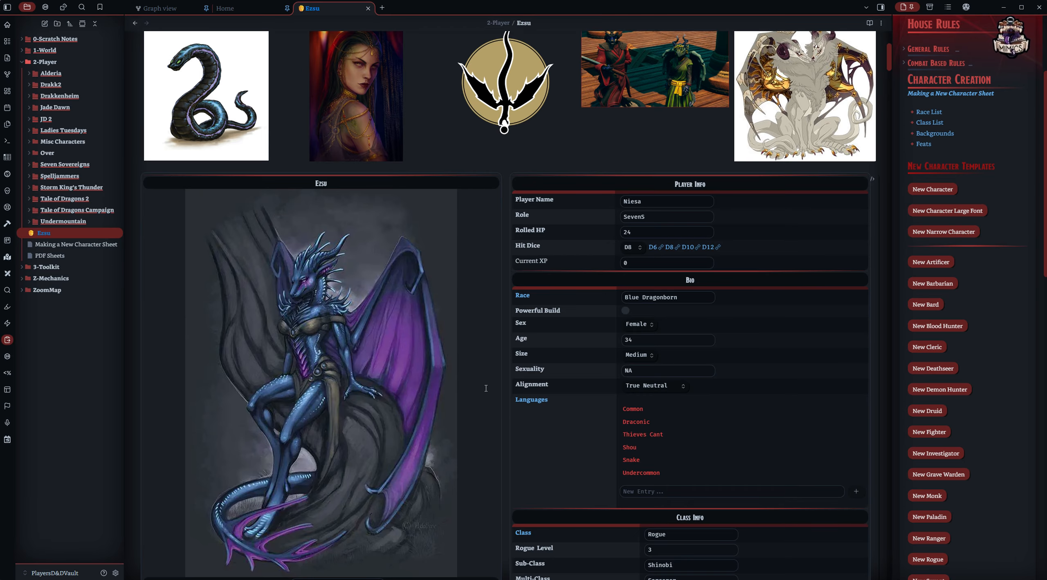
In the source of the rest and consumables block, replace charactername with EzsuSS in the Exhaustion and Encumbered state keys.
scroll(517, 414, down, 20)
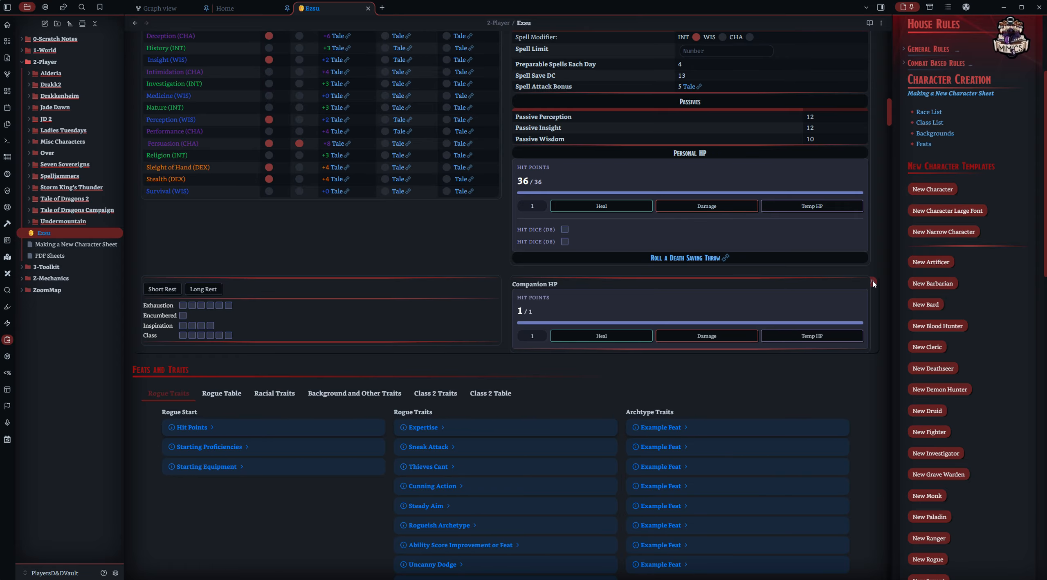
click(872, 282)
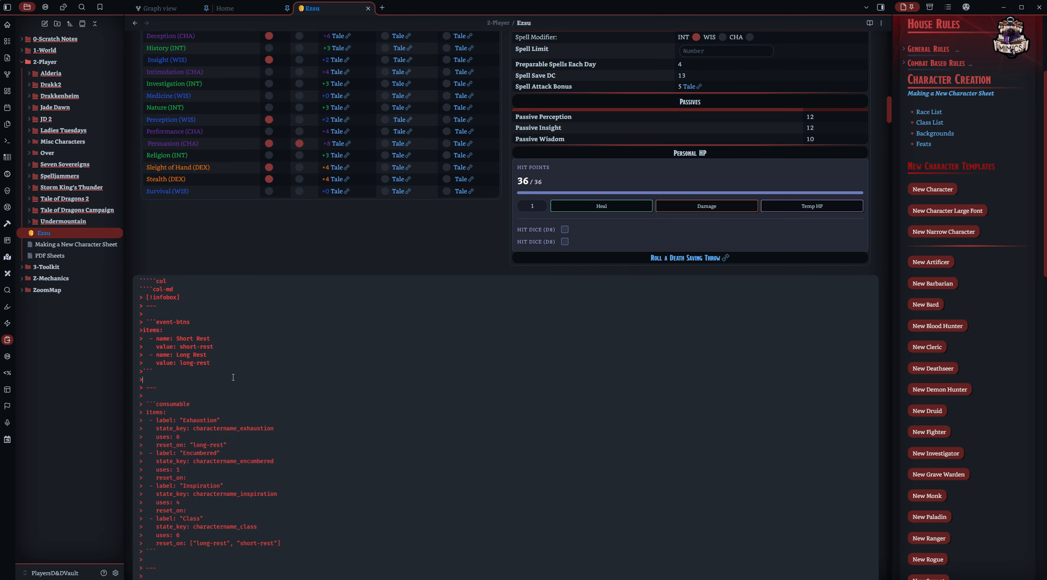
scroll(233, 377, down, 3)
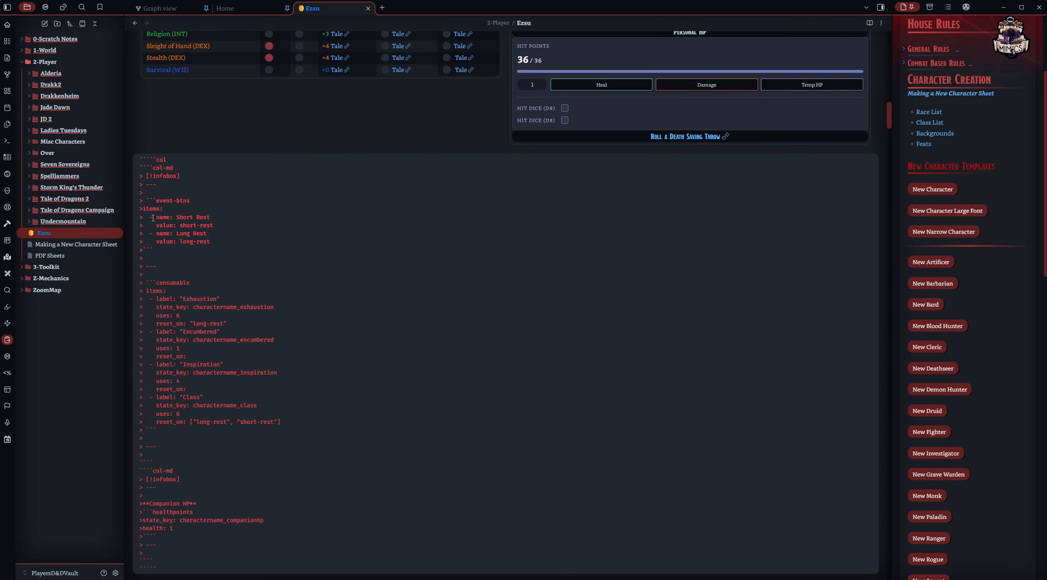
drag(141, 202, 167, 251)
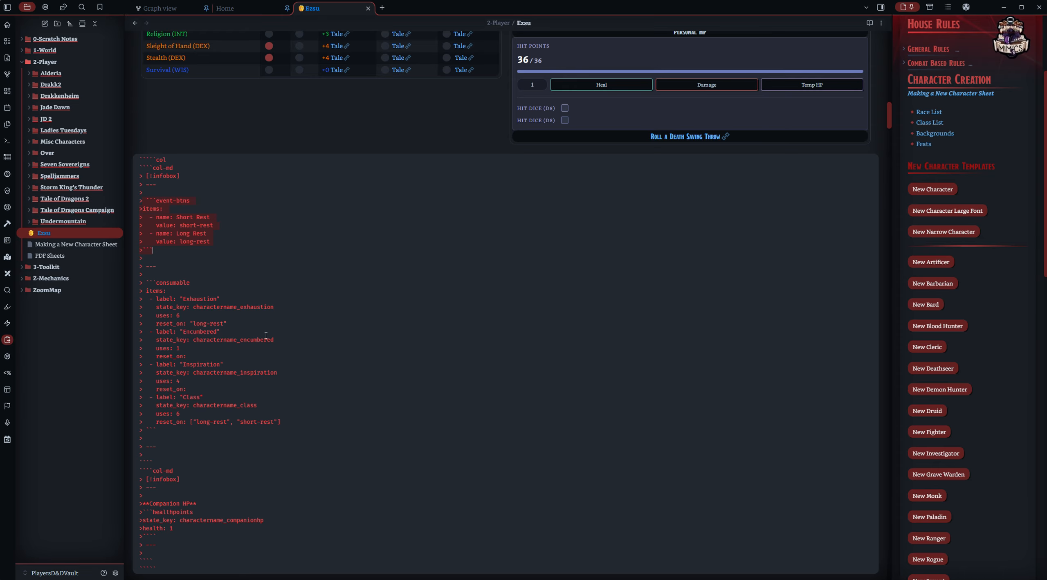
drag(154, 306, 194, 307)
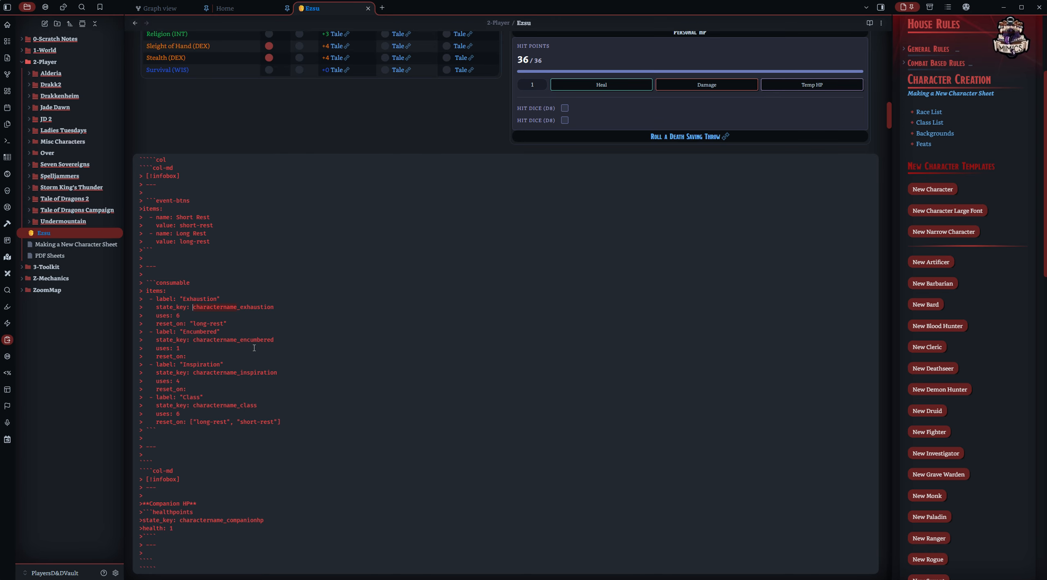
text(EzsuSS)
text(EzsuSS)
Append EzsuSS to the state keys of the Inspiration, Class and Companion HP entries.
click(295, 375)
text(EzsuSS)
click(279, 405)
text(EzsuSS)
text(EzsuSS)
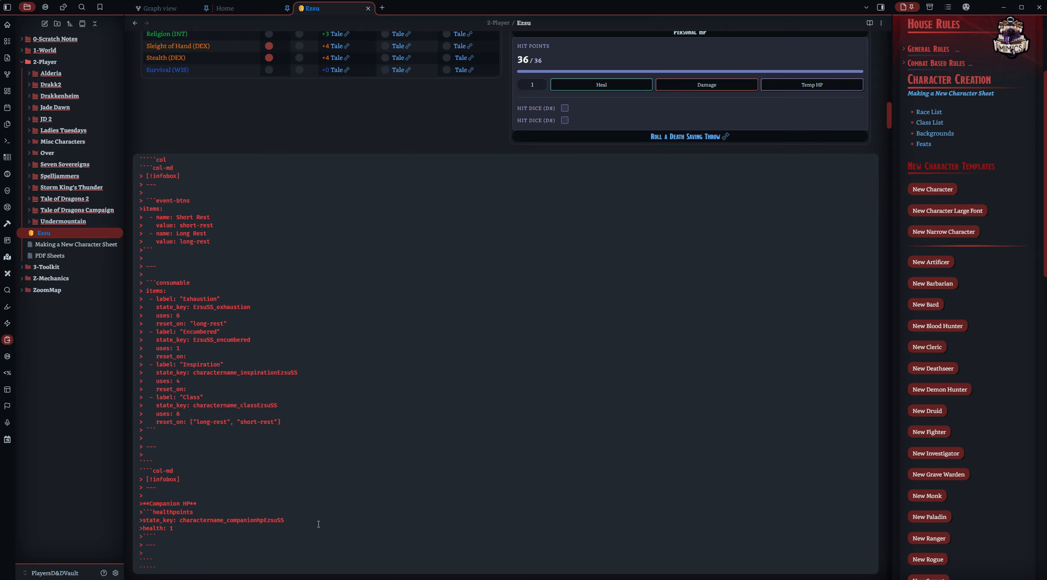
Duplicate the Class consumable entry below the original, add 1 to the copy's state key, and return the block to its rendered view.
scroll(287, 527, down, 1)
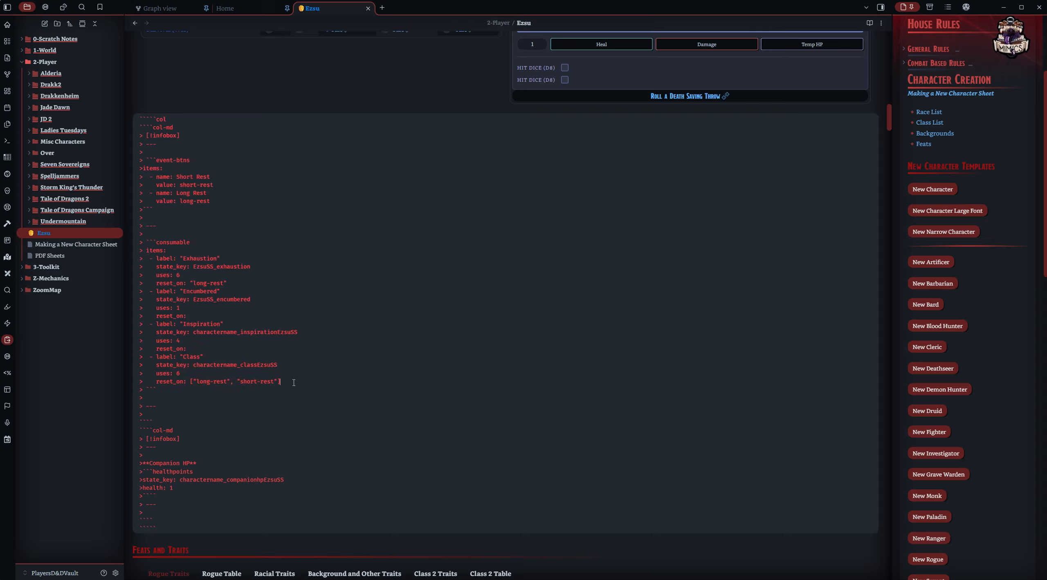
text(>  - label: "Class" >    state_key: charactername_classEzsuSS >    uses: 6 >    reset_on: ["long-rest", "short-rest"])
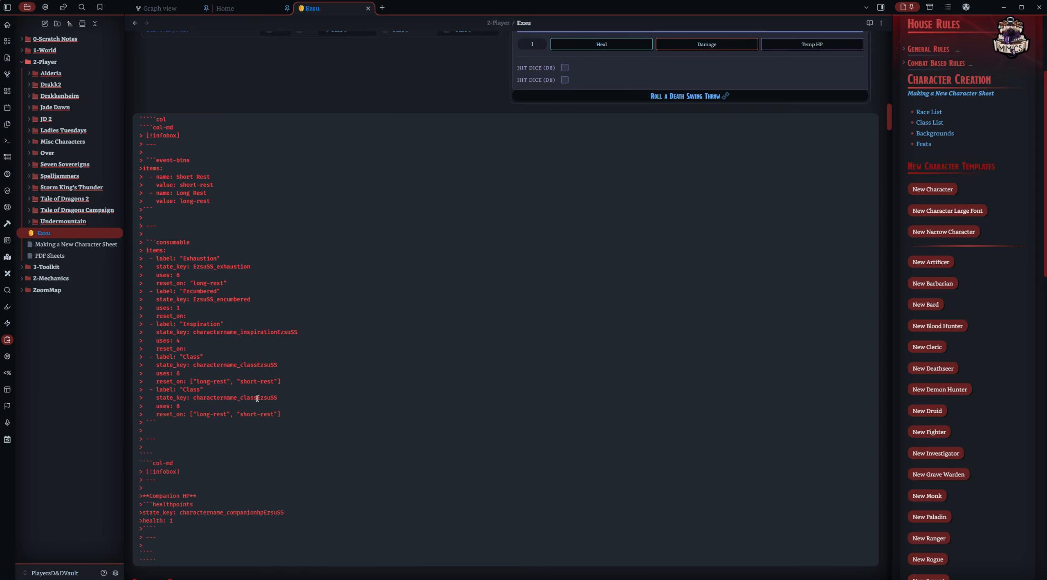
text(1)
scroll(196, 512, down, 1)
click(172, 530)
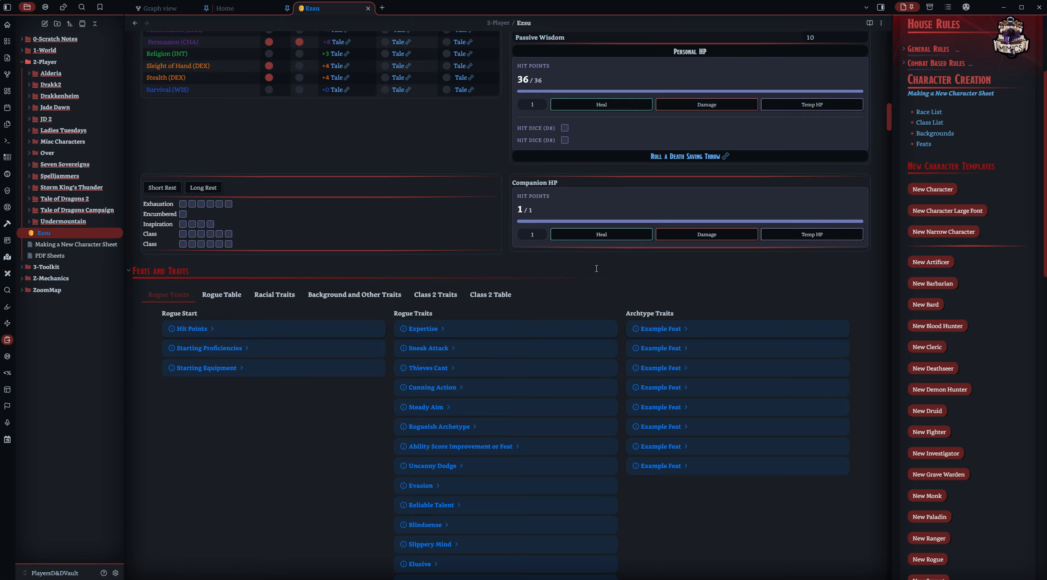
Collapse the Feats and Traits section and open the source of the Spells block at its consumable items.
scroll(596, 268, down, 1)
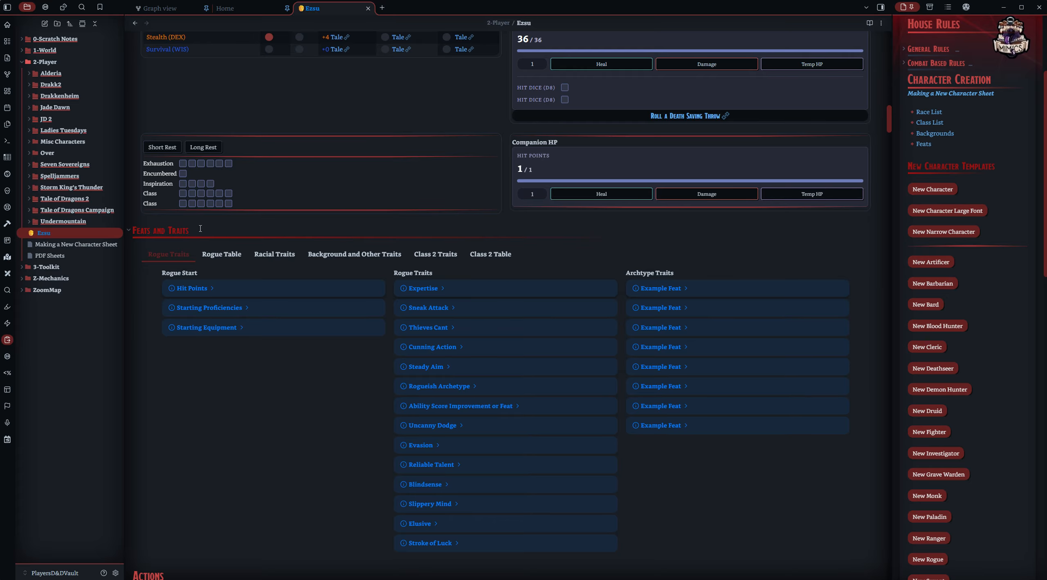
click(128, 232)
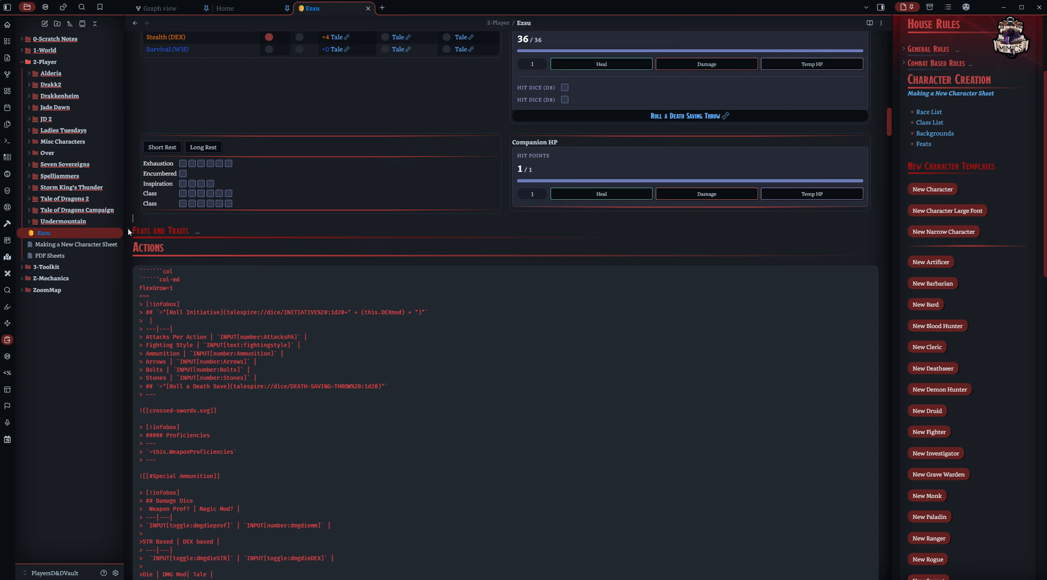
drag(889, 123, 901, 268)
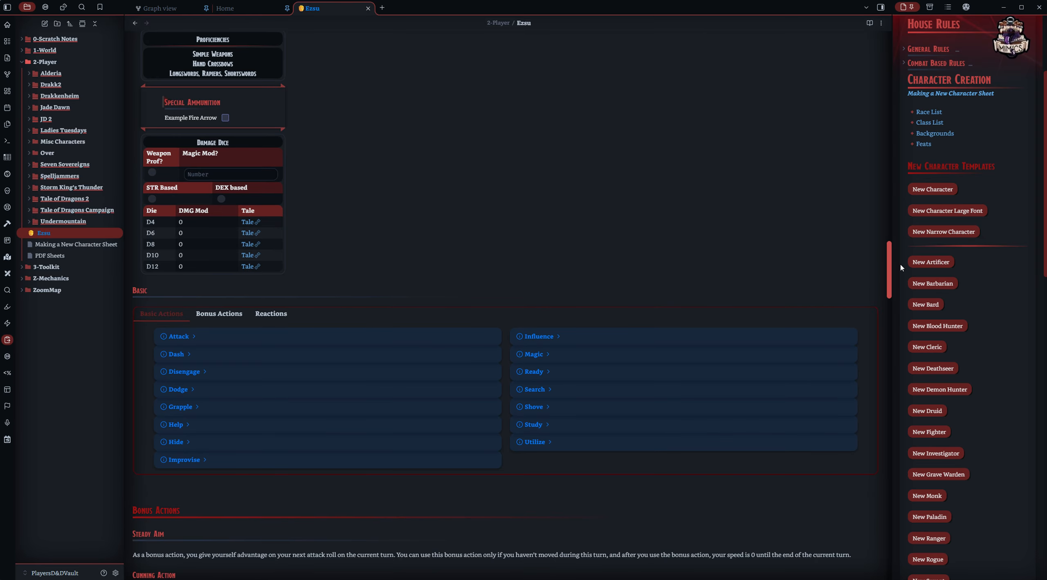
drag(901, 268, 912, 313)
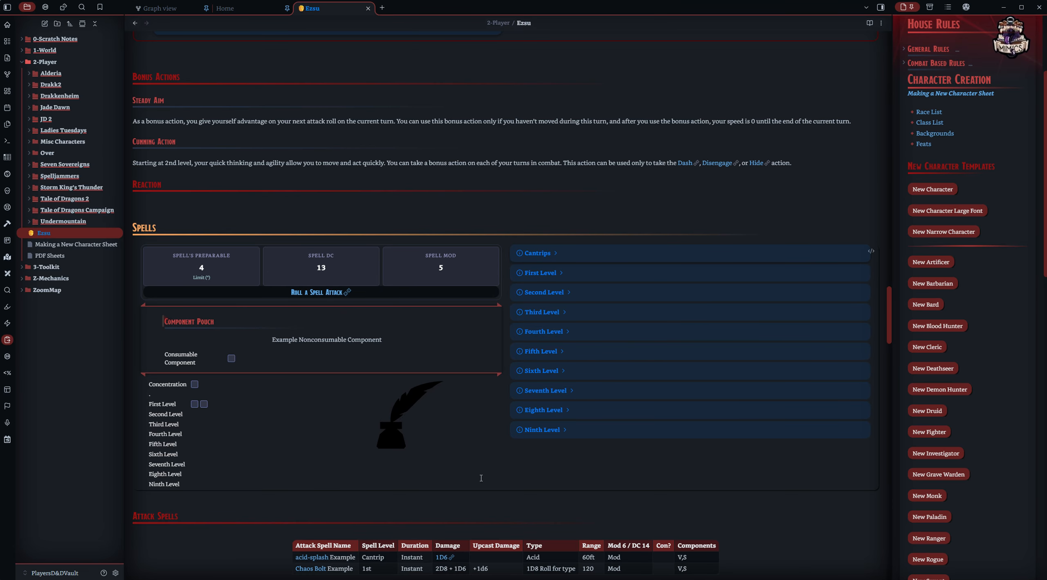
click(872, 251)
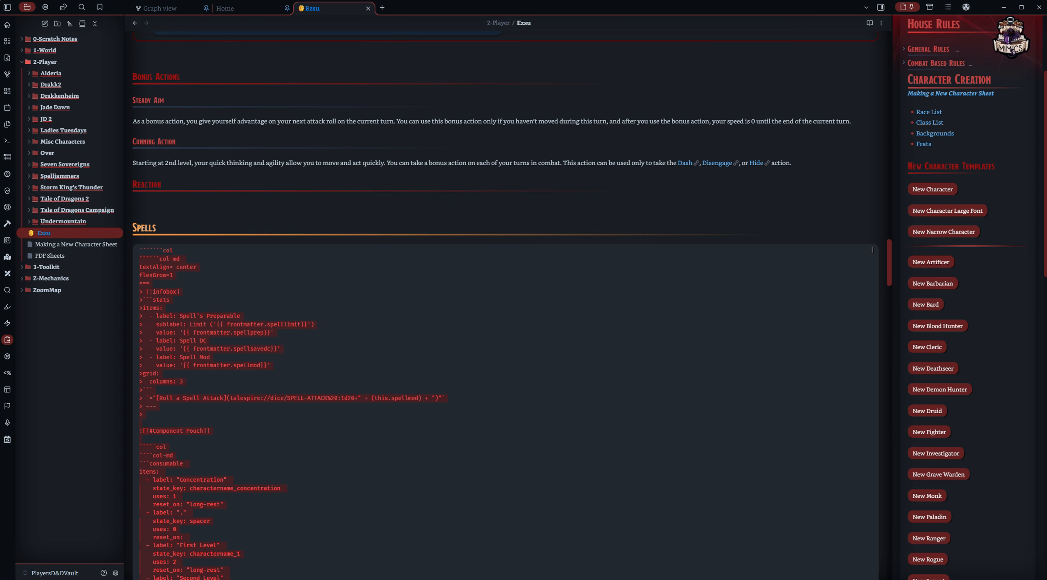
click(258, 383)
scroll(150, 451, down, 1)
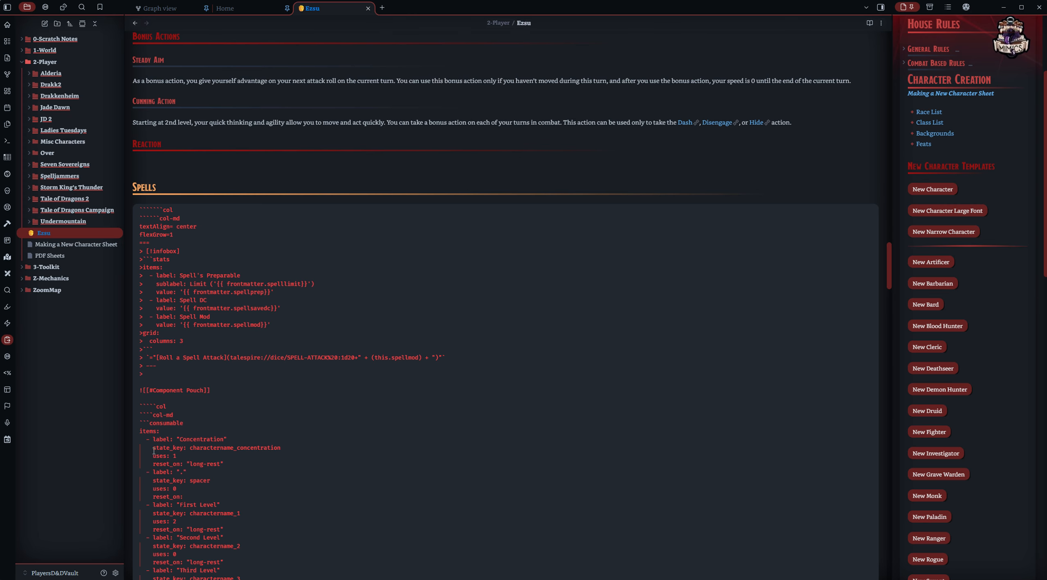
scroll(172, 449, down, 7)
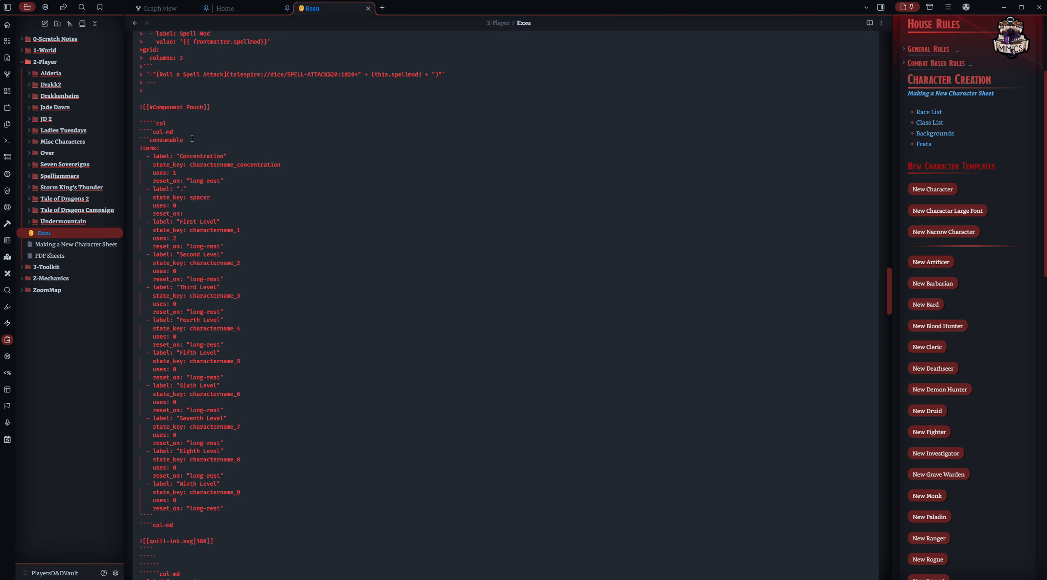
Append EzsuSS to the state keys of the Concentration, spacer and First Level entries in the Spells block.
drag(151, 165, 184, 166)
text(EzsuSS)
click(212, 197)
text(EzsuSS)
click(240, 230)
text(EzsuSS)
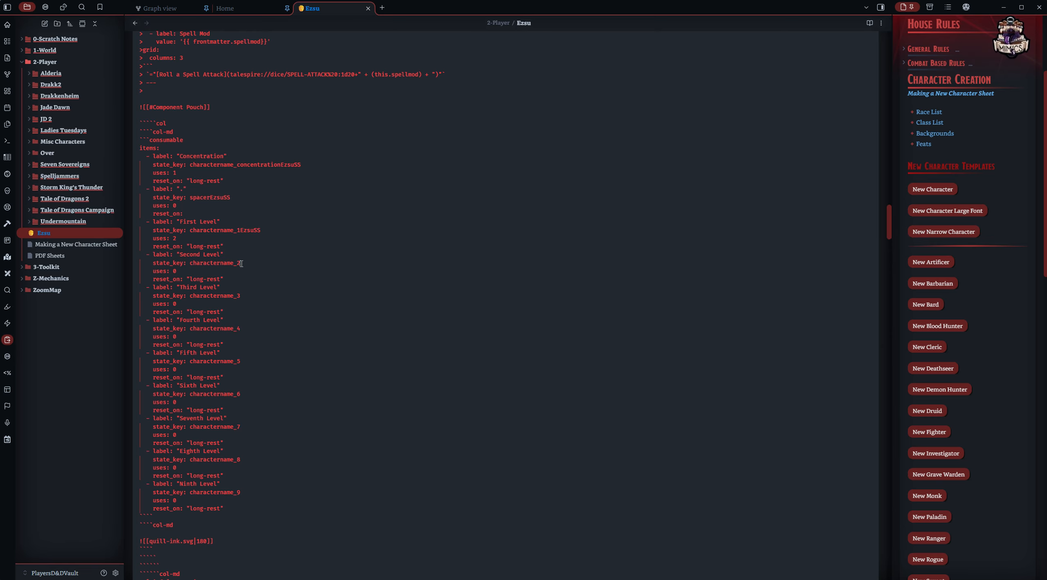
Append EzsuSS to the state keys of the Second Level through Sixth Level spell slot entries.
click(242, 262)
text(EzsuSS)
click(241, 296)
text(EzsuSS)
text(EzsuSS)
click(241, 361)
text(EzsuSS)
click(241, 394)
text(EzsuSS)
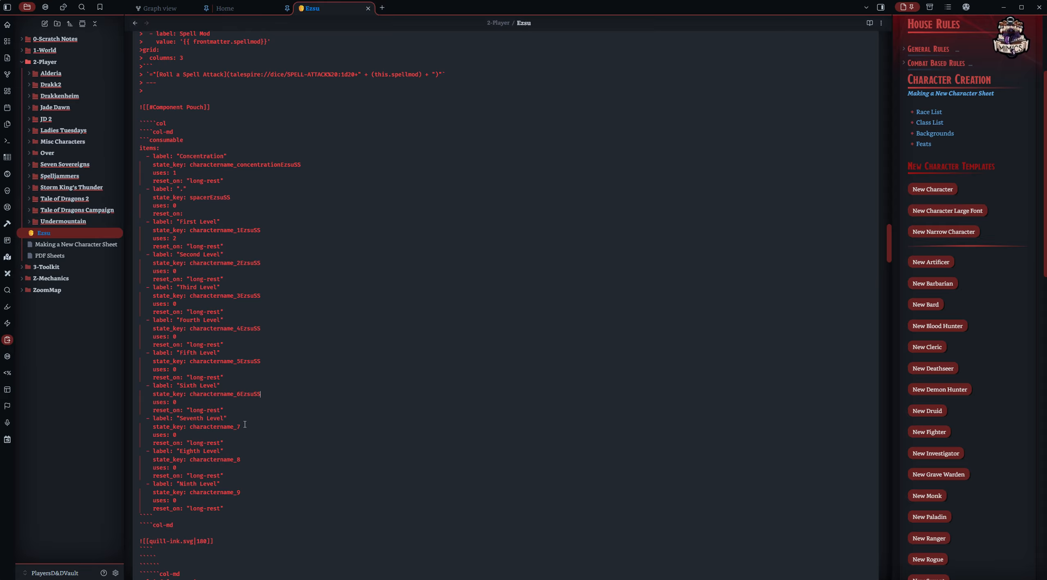
Append EzsuSS to the Seventh, Eighth and Ninth Level state keys and return the Spells block to its rendered view.
click(240, 426)
text(EzsuSS)
click(240, 459)
text(EzsuSS)
click(241, 492)
text(EzsuSS)
scroll(258, 481, down, 1)
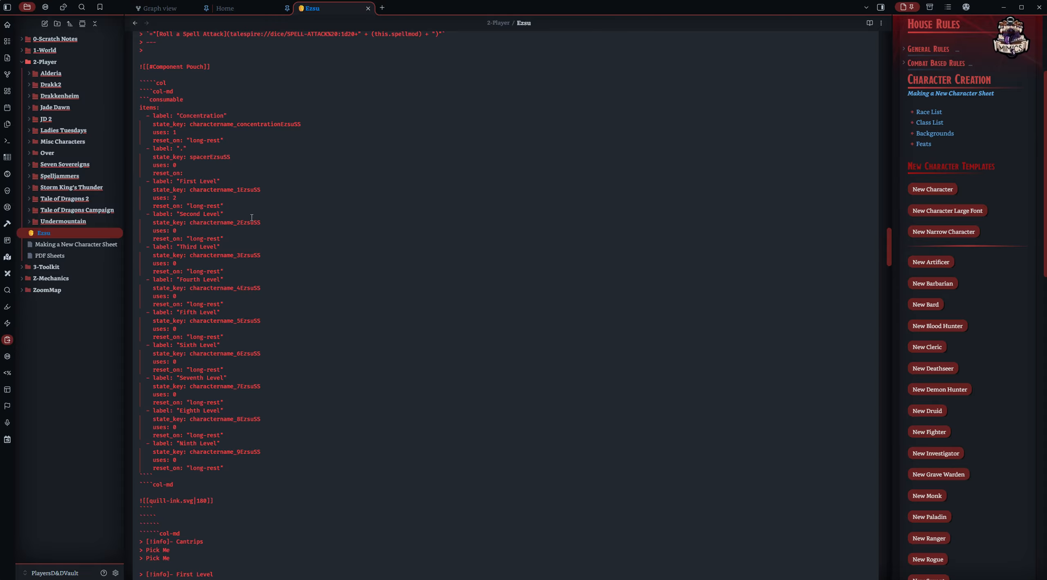
scroll(230, 172, up, 6)
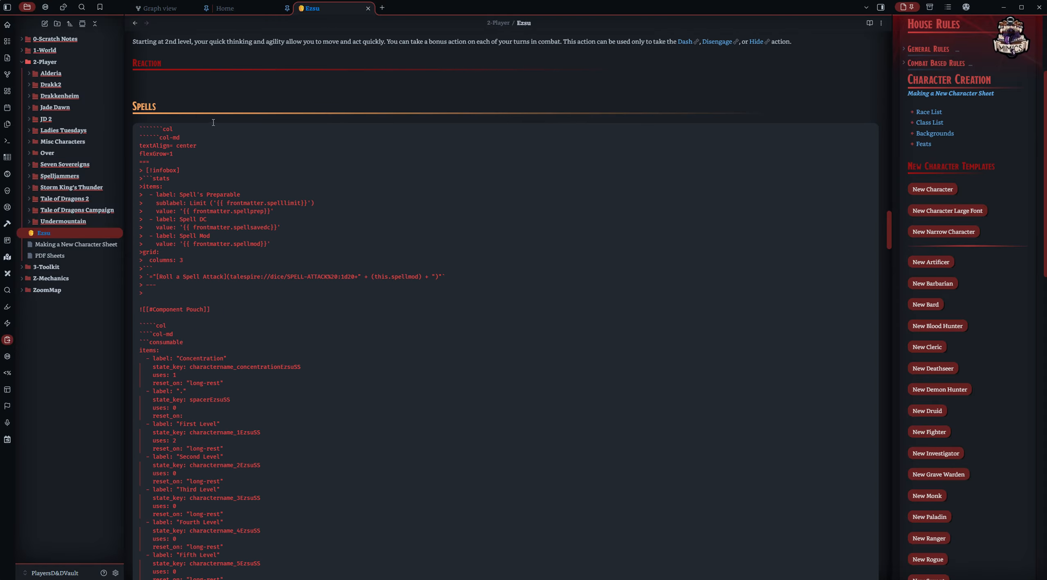
click(206, 117)
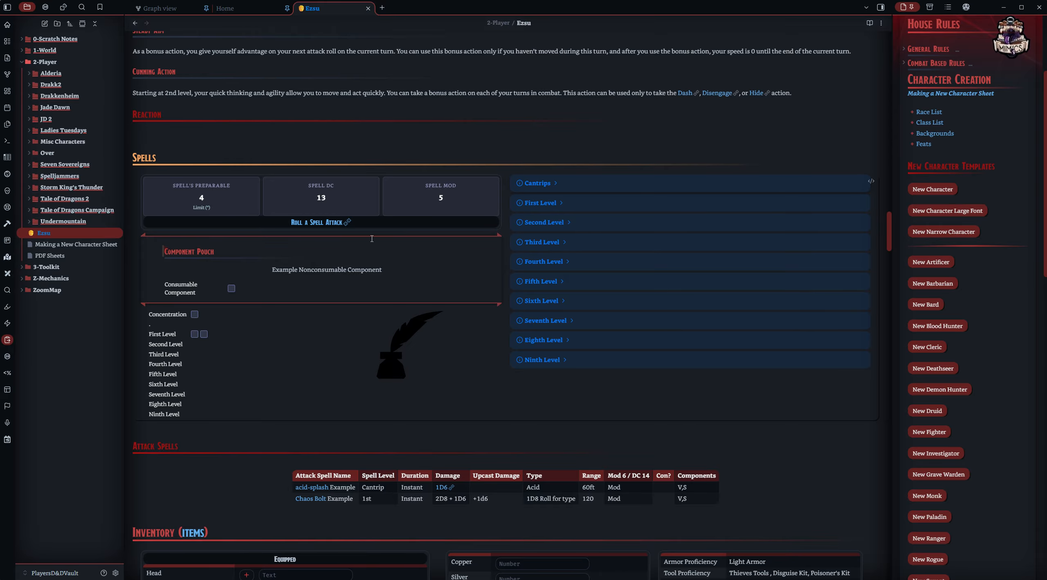
Open the source of the Component Pouch consumable and append EzsuSS to its state key.
scroll(372, 237, down, 10)
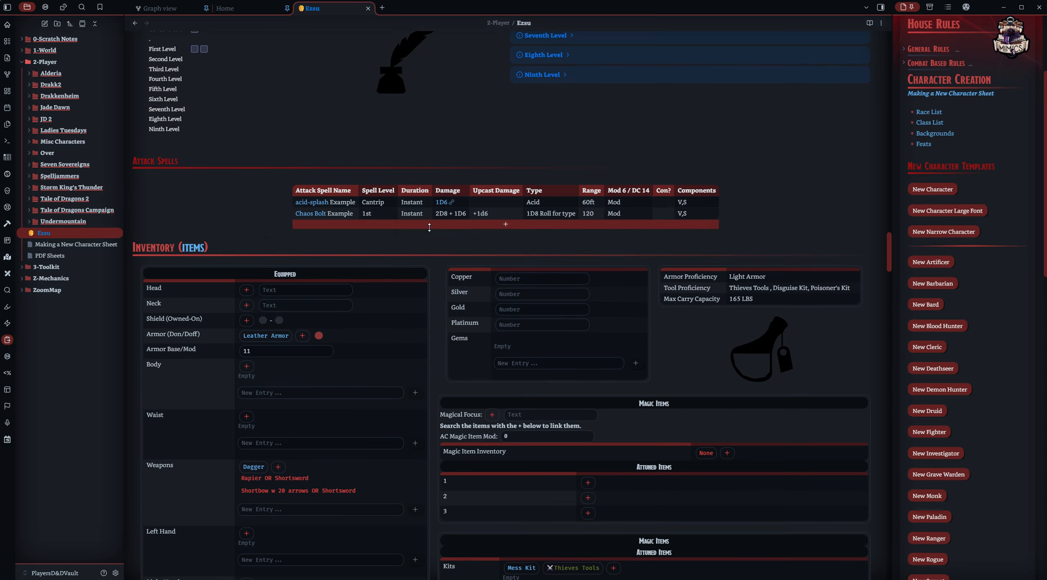
scroll(429, 227, down, 6)
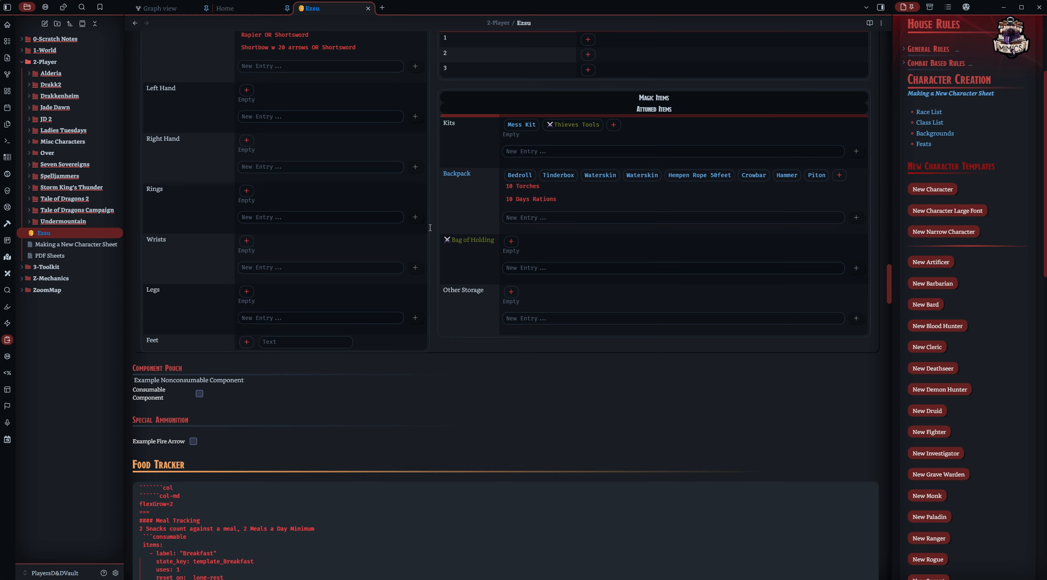
scroll(430, 227, down, 2)
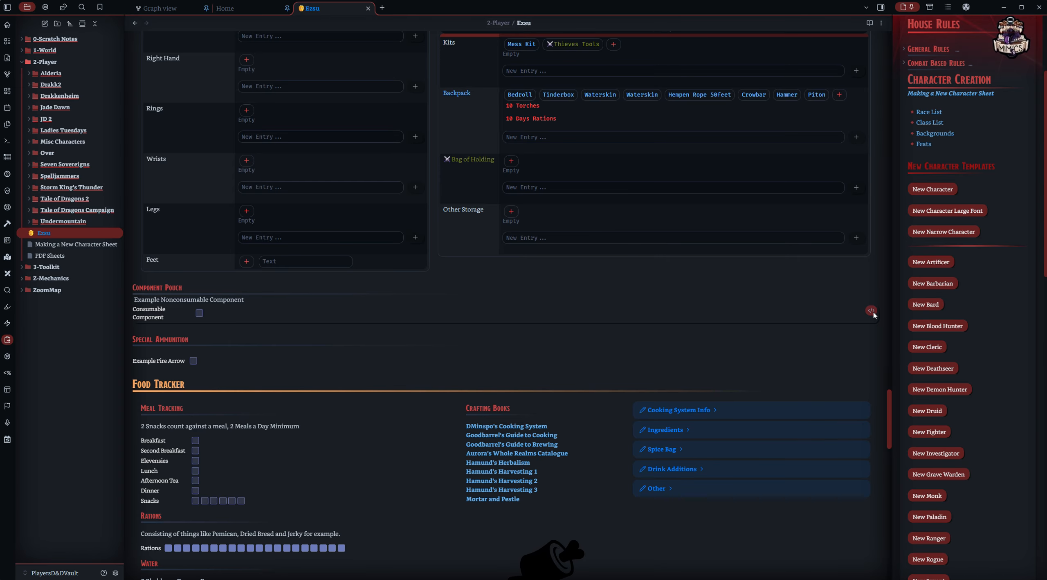
click(871, 311)
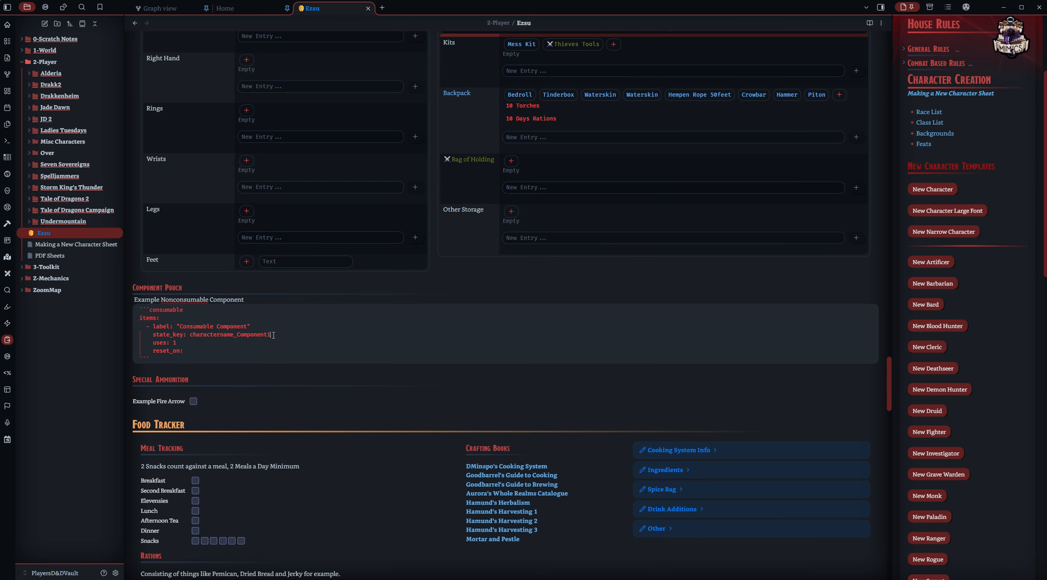
click(273, 335)
text(EzsuSS)
Append EzsuSS to the state key of the Special Ammunition's Example Fire Arrow and return the block to its rendered view.
click(871, 402)
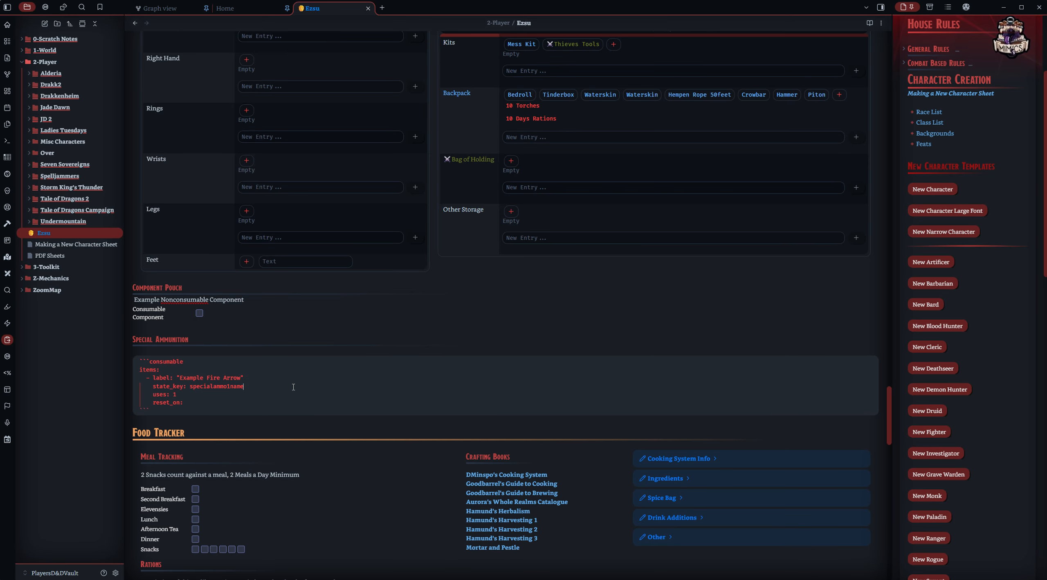
text(EzsuSS)
click(212, 348)
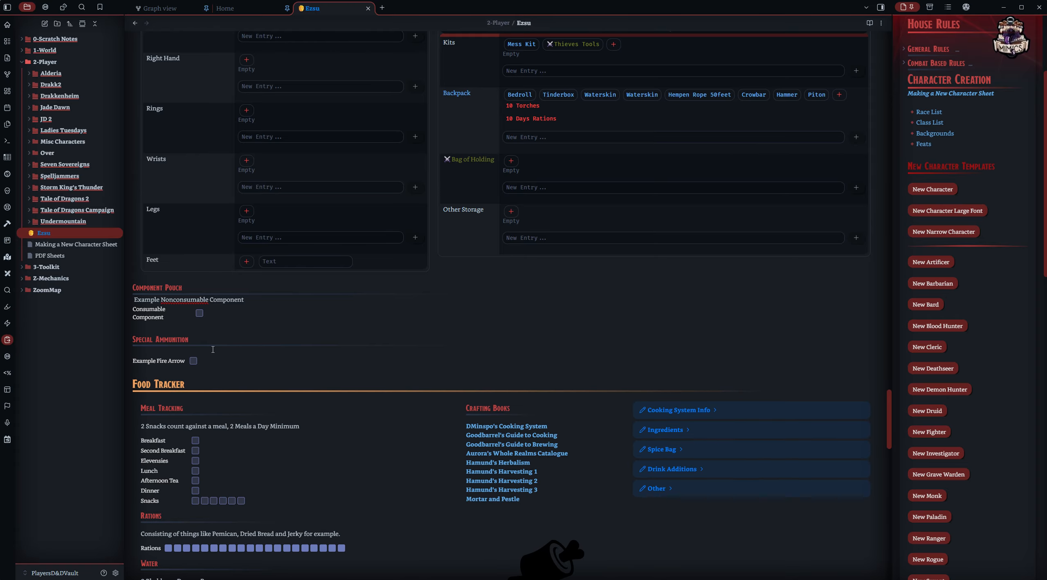
Open the Food Tracker block's source and append EzsuSS to the Breakfast, Second Breakfast and Elevensies state keys.
scroll(213, 349, down, 3)
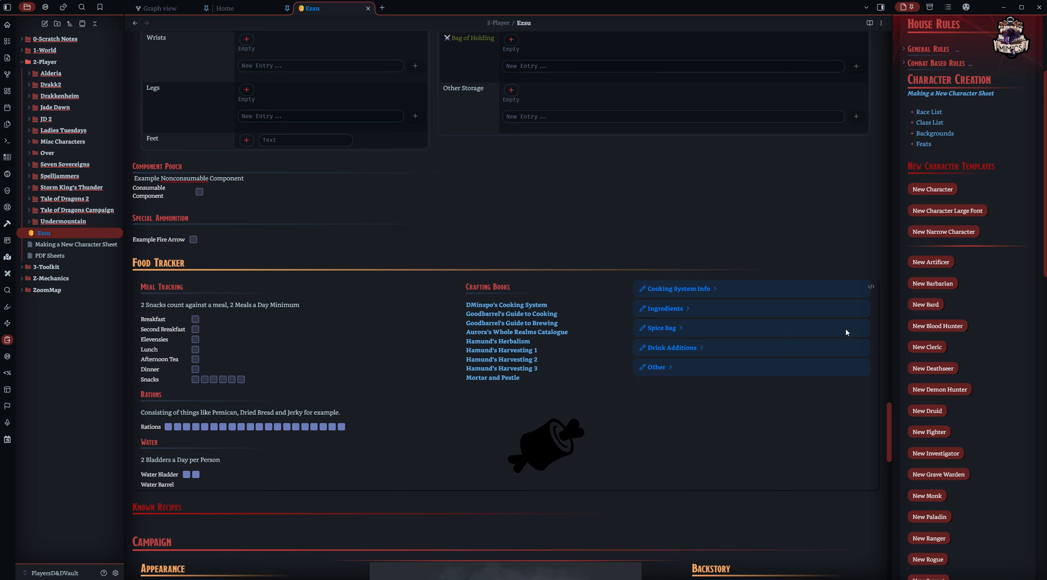
click(870, 287)
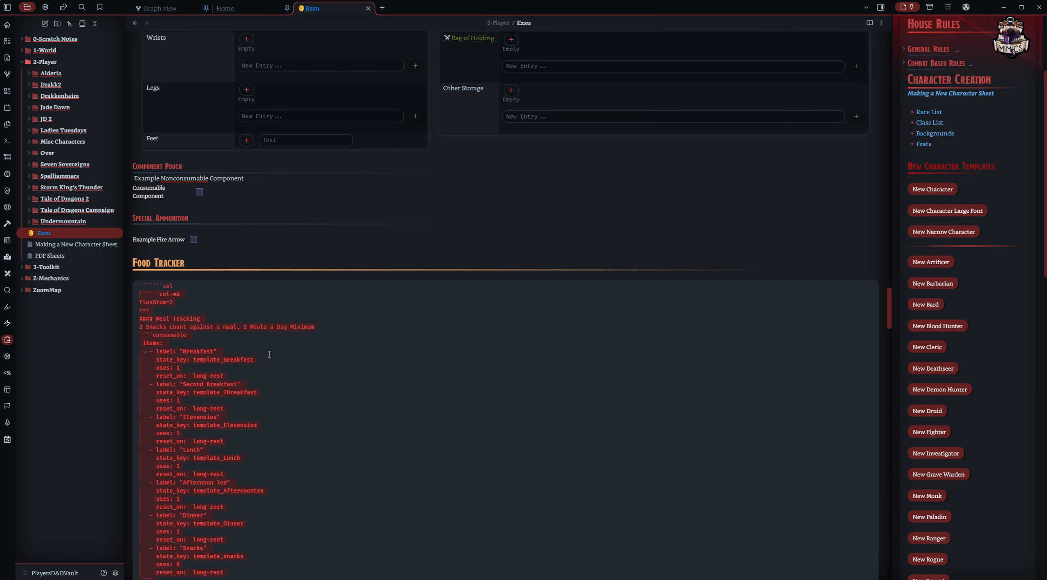
click(286, 368)
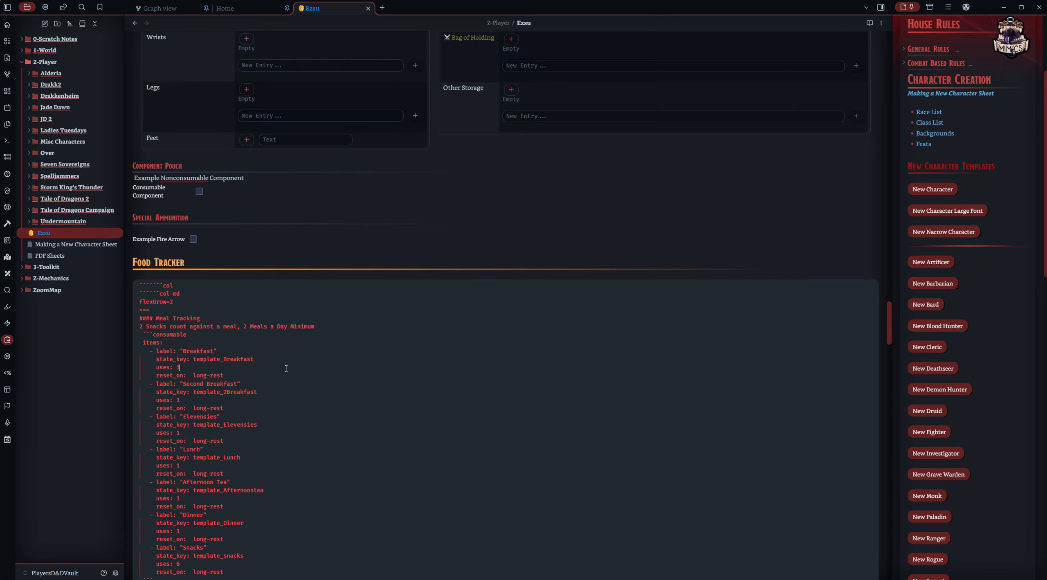
scroll(286, 368, down, 3)
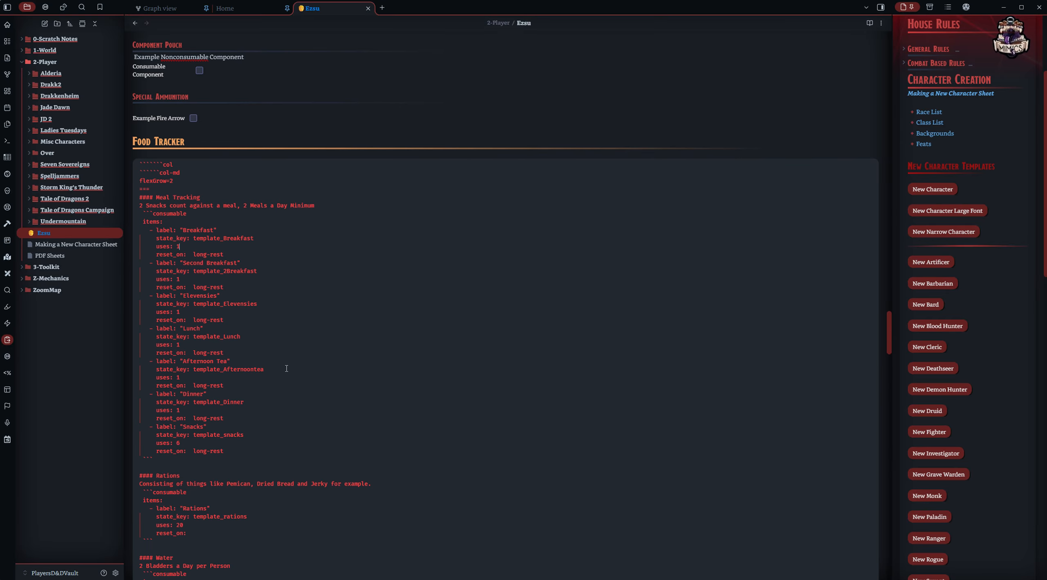
scroll(259, 204, down, 1)
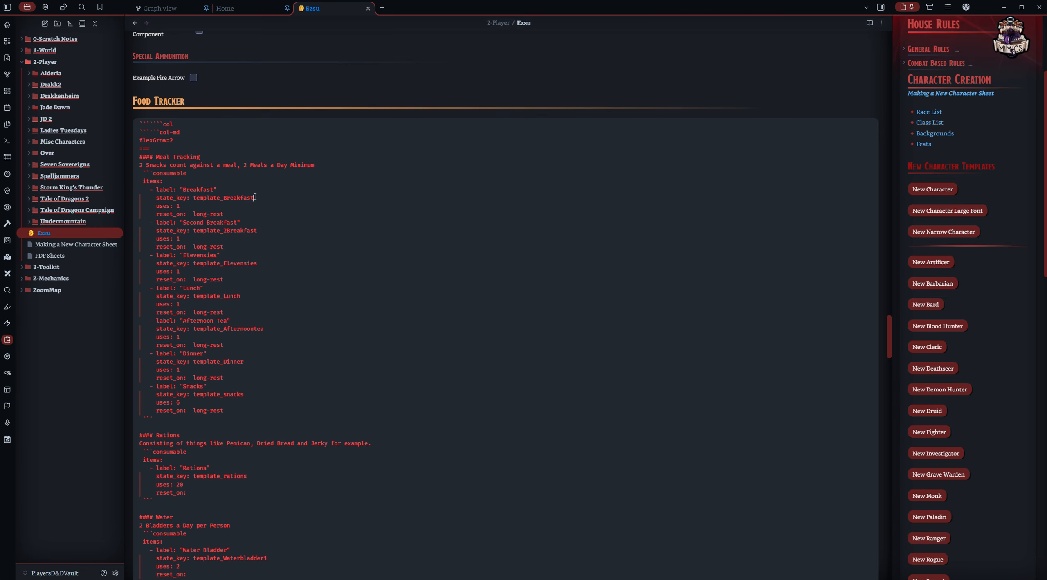
click(266, 199)
text(EzsuSS)
click(261, 231)
text(EzsuSS)
click(263, 263)
text(EzsuSS)
Append EzsuSS to the state keys of the Lunch, Afternoon Tea, Dinner and Snacks entries.
click(254, 297)
text(EzsuSS)
click(272, 329)
text(EzsuSS)
click(244, 361)
text(EzsuSS)
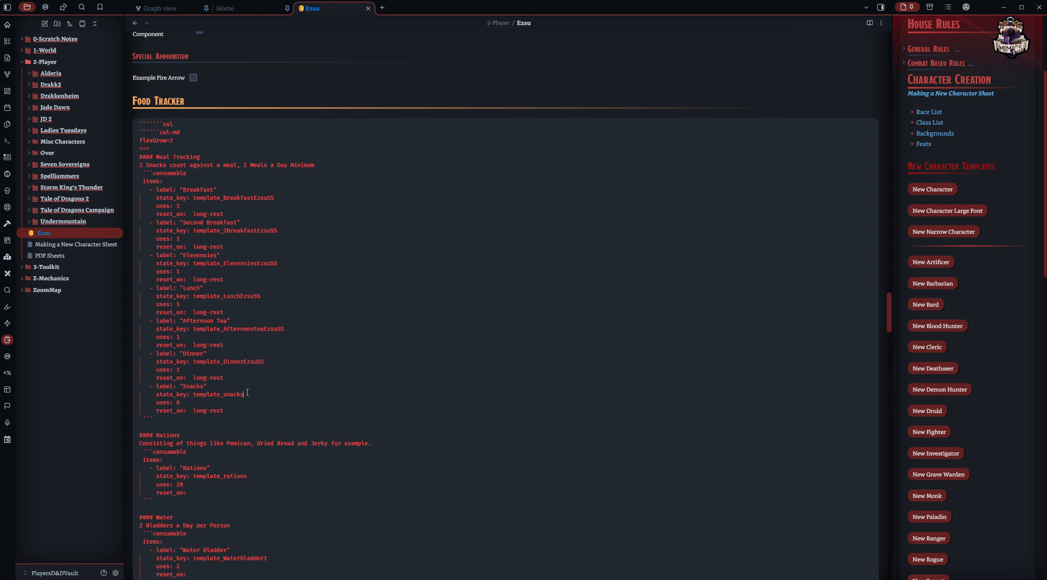
click(244, 394)
text(EzsuSS)
Append EzsuSS to the state keys of the Rations, Water Bladder and Water Barrel entries.
scroll(259, 346, down, 4)
text(EzsuSS)
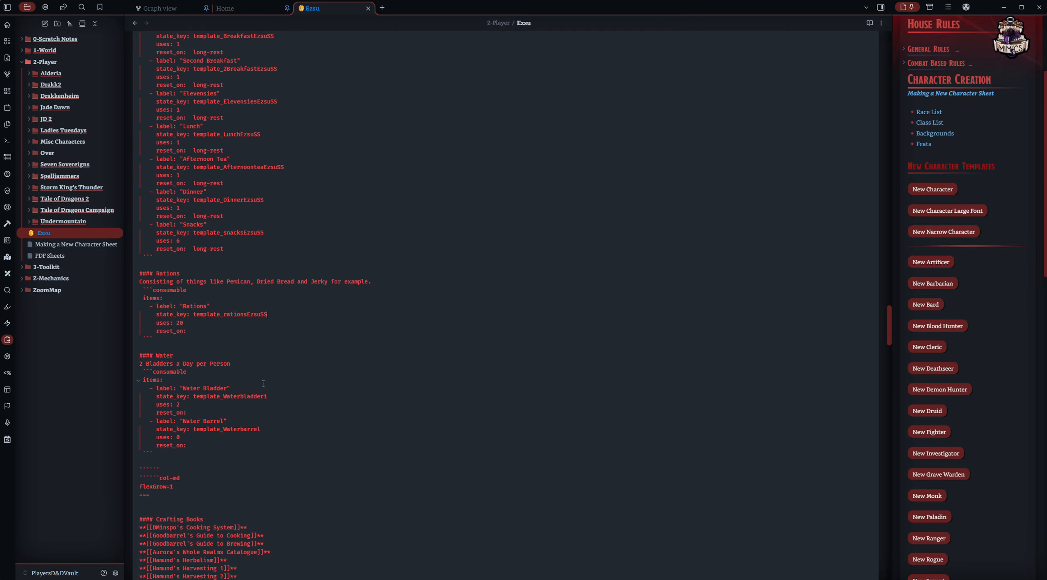
click(270, 396)
text(EzsuSS)
click(264, 425)
click(265, 428)
text(EzsuSS)
Append EzsuSS to the Cooking Points state key in the Cooking System Info callout.
scroll(265, 429, down, 5)
scroll(265, 430, down, 4)
click(278, 350)
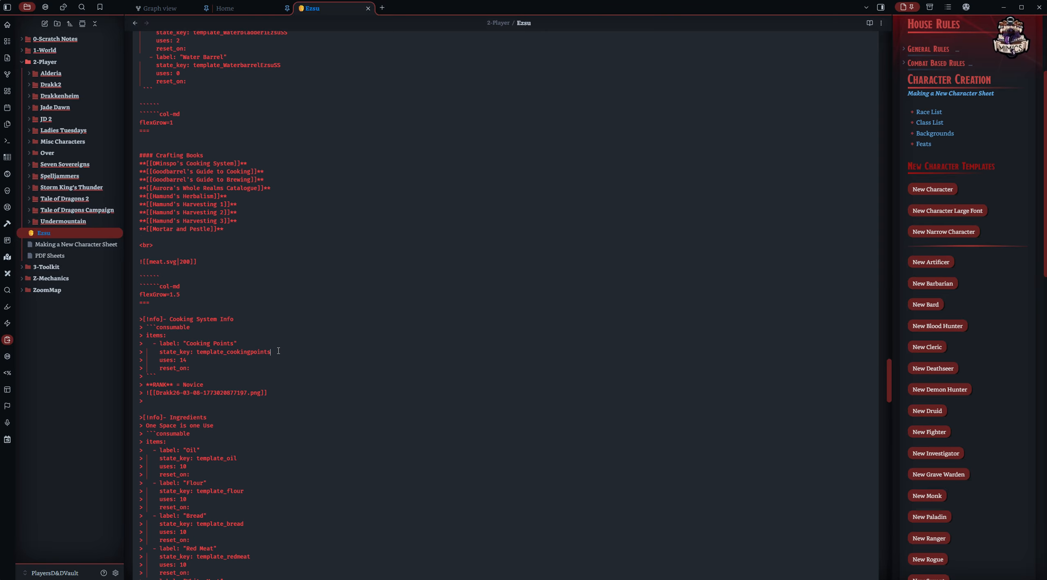
text(EzsuSS)
Append EzsuSS to the Oil, Flour and Bread state keys in the Ingredients callout.
scroll(279, 351, down, 3)
scroll(279, 351, down, 1)
click(237, 297)
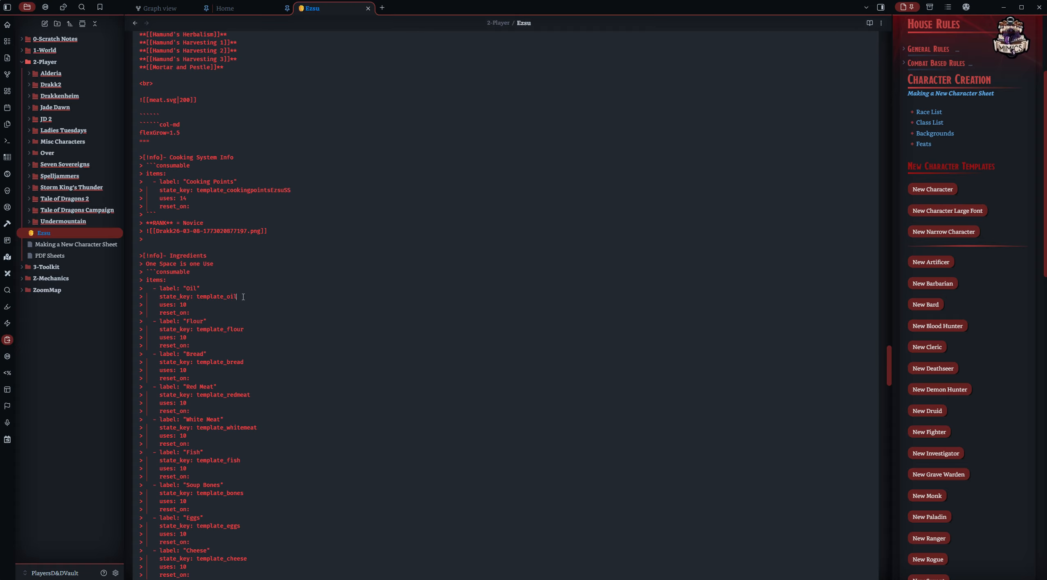
text(EzsuSS)
click(245, 329)
text(EzsuSS)
click(250, 362)
text(EzsuSS)
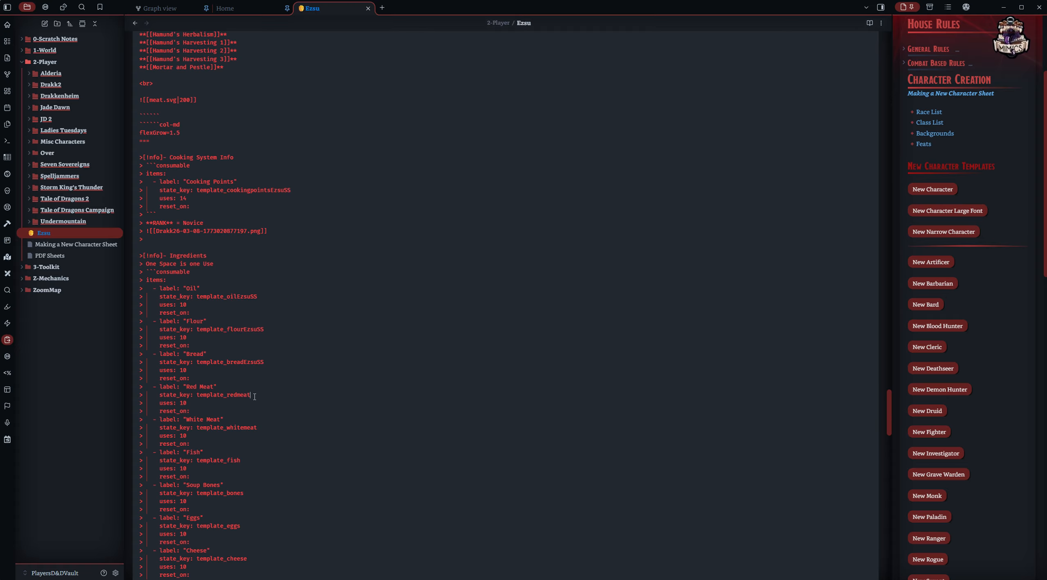
Append EzsuSS to the Red Meat, White Meat, Fish and Soup Bones state keys in the Ingredients callout.
click(258, 395)
text(EzsuSS)
text(EzsuSS)
click(243, 461)
text(EzsuSS)
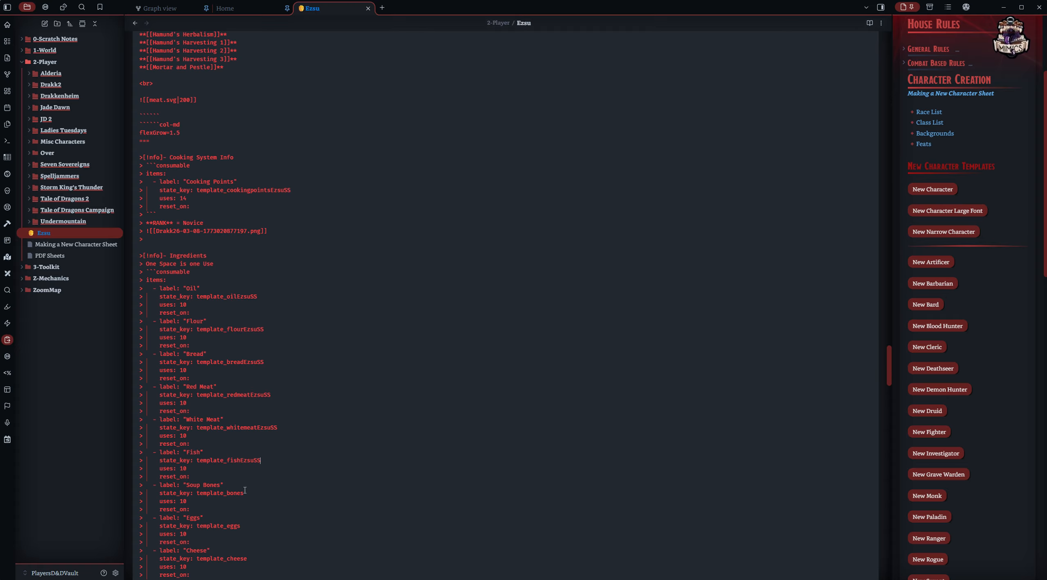
click(245, 493)
text(EzsuSS)
Append EzsuSS to the Eggs, Cheese, Root Vegtables and Mushrooms state keys in the Ingredients callout.
scroll(257, 489, down, 4)
scroll(257, 489, down, 1)
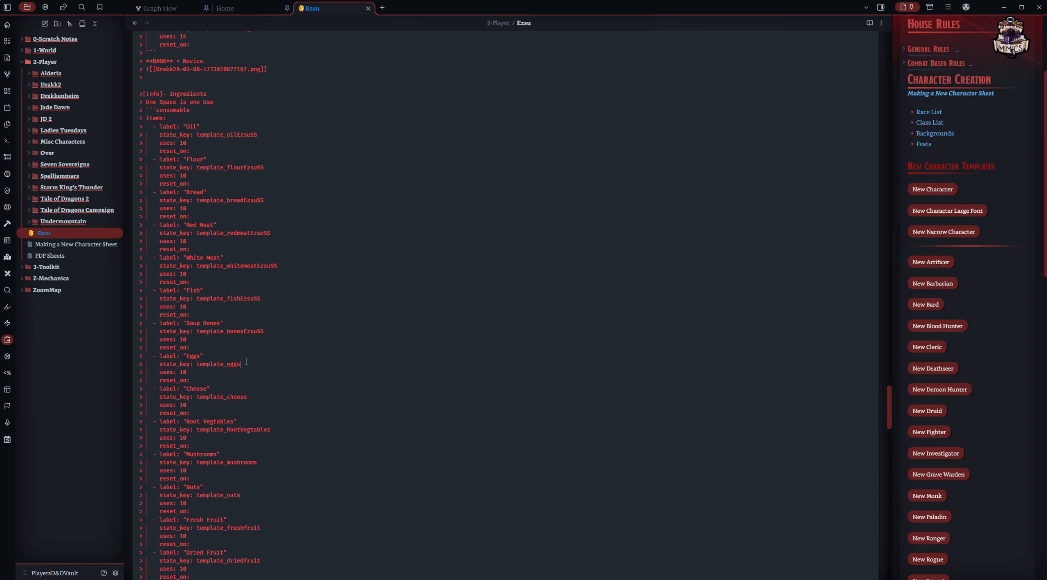
click(246, 364)
text(EzsuSS)
click(250, 397)
text(EzsuSS)
click(278, 431)
text(EzsuSS)
click(263, 462)
text(EzsuSS)
Append EzsuSS to the Nuts, Fresh Fruit, Dried Fruit and Honey state keys in the Ingredients callout.
scroll(246, 341, down, 5)
click(245, 333)
text(EzsuSS)
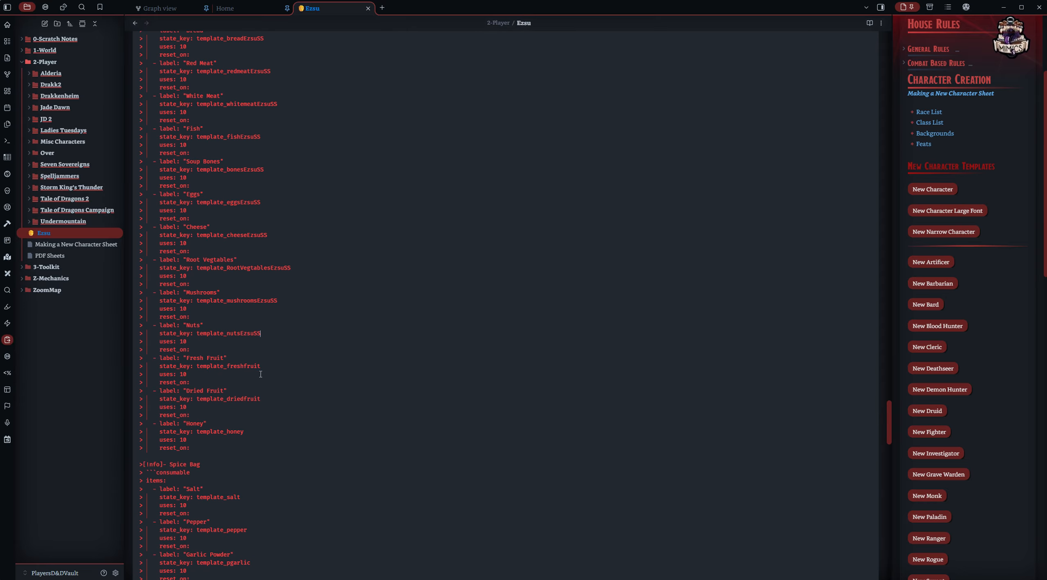
click(264, 367)
text(EzsuSS)
click(268, 404)
click(267, 399)
text(EzsuSS)
click(253, 433)
text(EzsuSS)
Append EzsuSS to the Salt, Pepper, Garlic Powder and Wild Herbs state keys in the Spice Bag callout.
scroll(246, 341, down, 5)
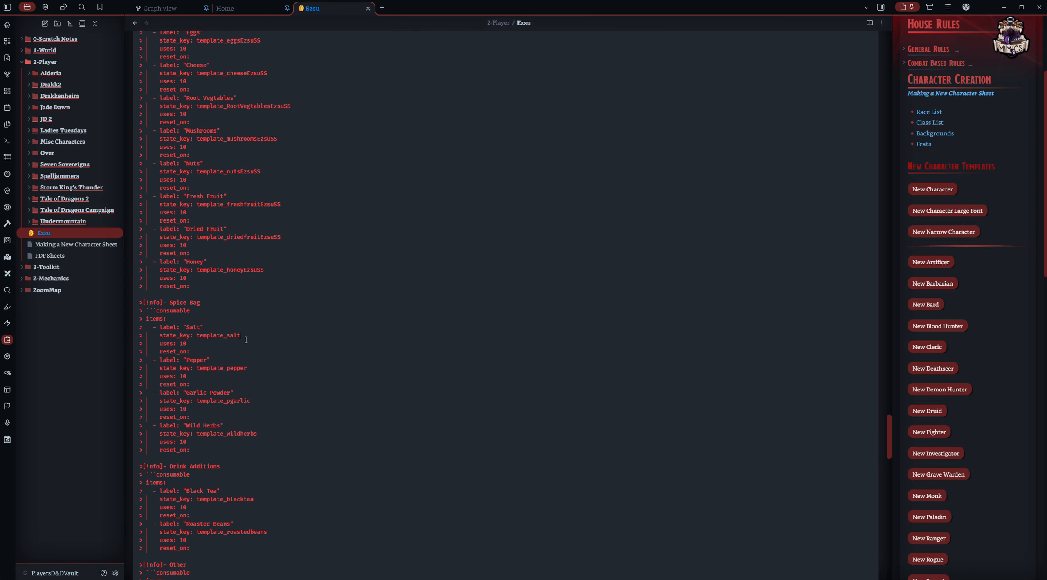
click(244, 335)
text(EzsuSS)
click(251, 368)
text(EzsuSS)
click(252, 403)
text(EzsuSS)
click(259, 433)
text(EzsuSS)
Append EzsuSS to the Black Tea and Roasted Beans state keys in the Drink Additions callout.
scroll(263, 332, down, 6)
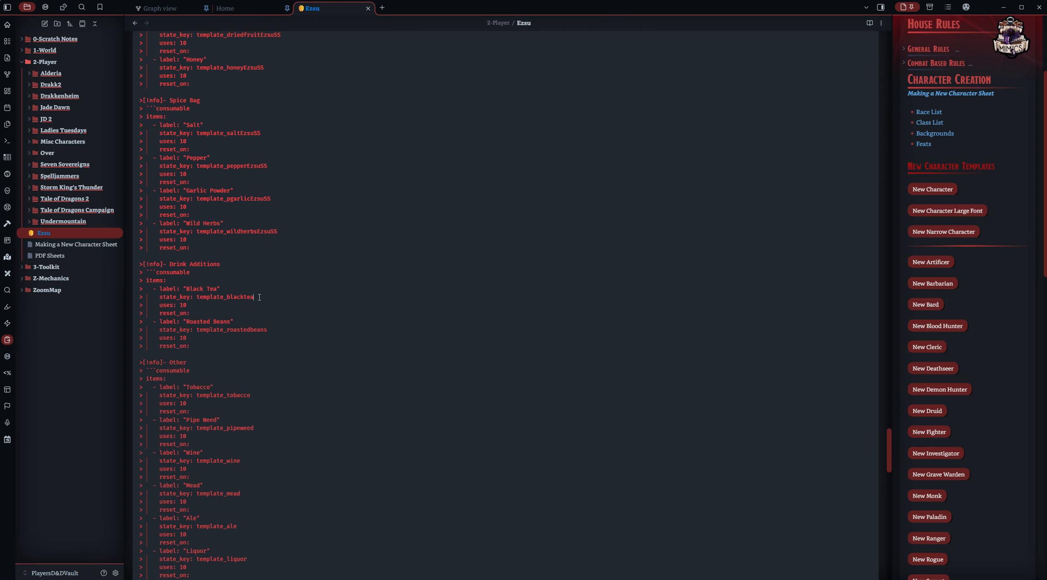
text(EzsuSS)
click(267, 330)
text(EzsuSS)
Append EzsuSS to the Tobacco, Pipe Weed and Wine state keys in the Other callout.
click(251, 395)
text(EzsuSS)
click(258, 428)
text(EzsuSS)
scroll(258, 428, down, 5)
click(250, 302)
text(EzsuSS)
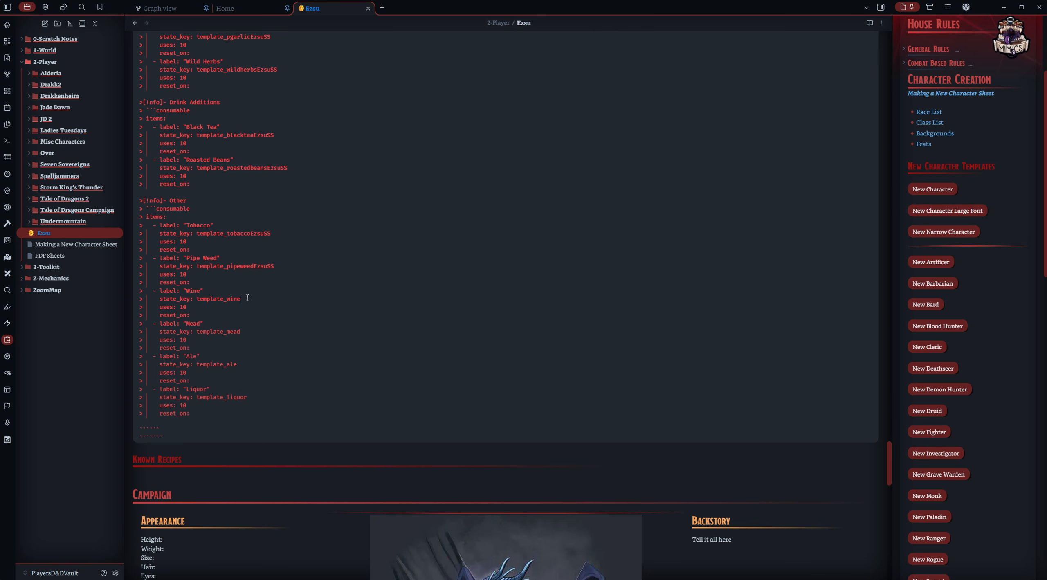
Append EzsuSS to the Mead, Ale and Liquor state keys in the Other callout.
click(261, 332)
text(EzsuSS)
click(244, 364)
text(EzsuSS)
click(250, 397)
text(EzsuSS)
In the rendered Food Tracker, fill ten boxes of the Rations tracker and both Water Bladder boxes.
scroll(355, 396, down, 15)
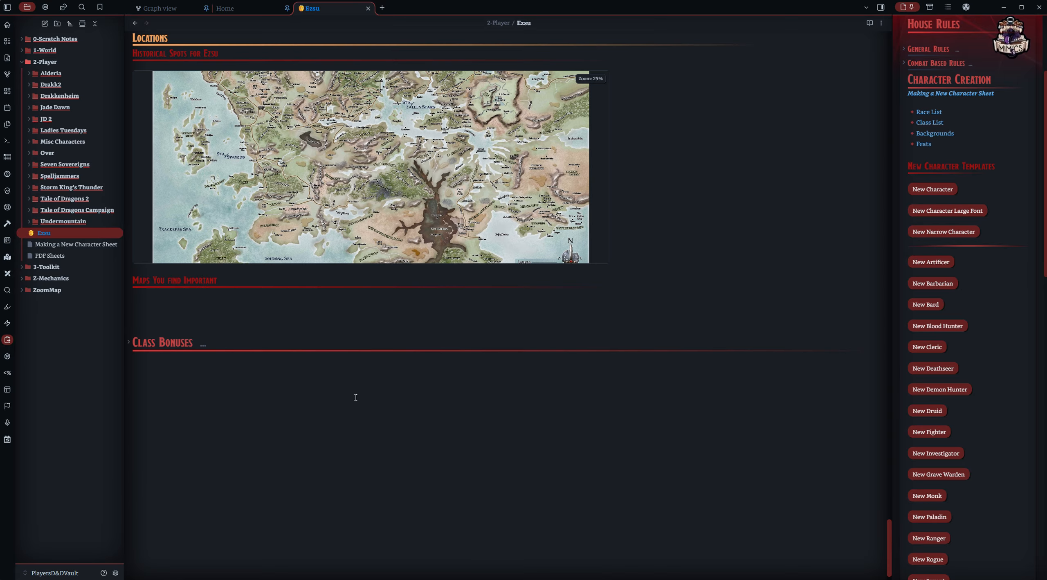
scroll(597, 281, up, 15)
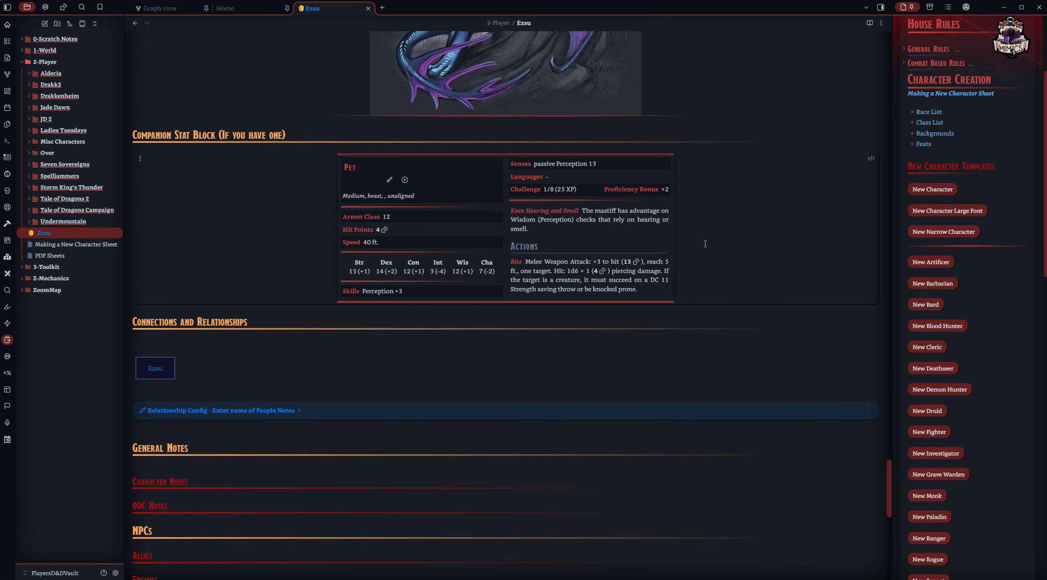
scroll(705, 244, up, 10)
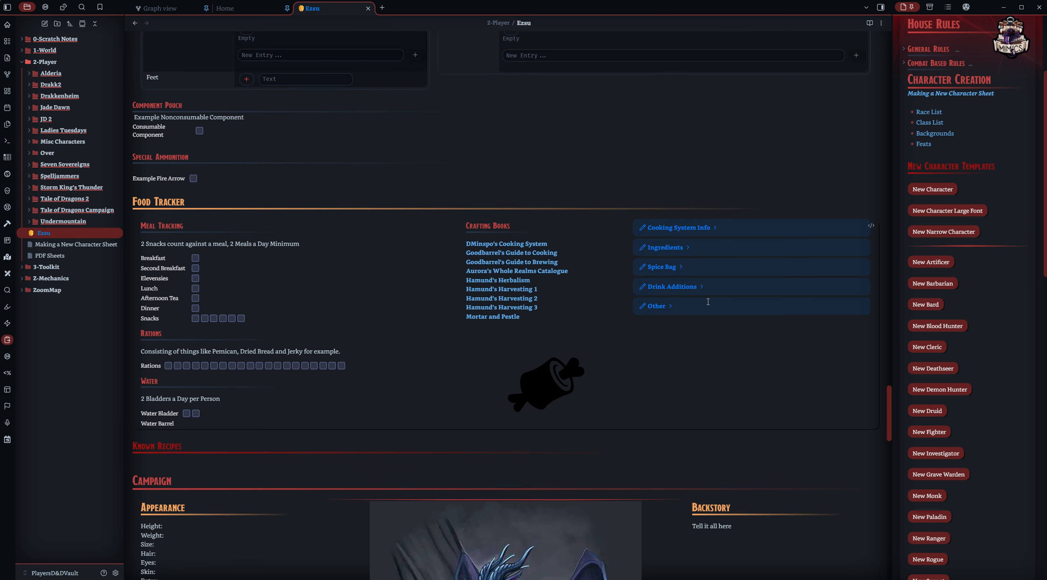
click(241, 365)
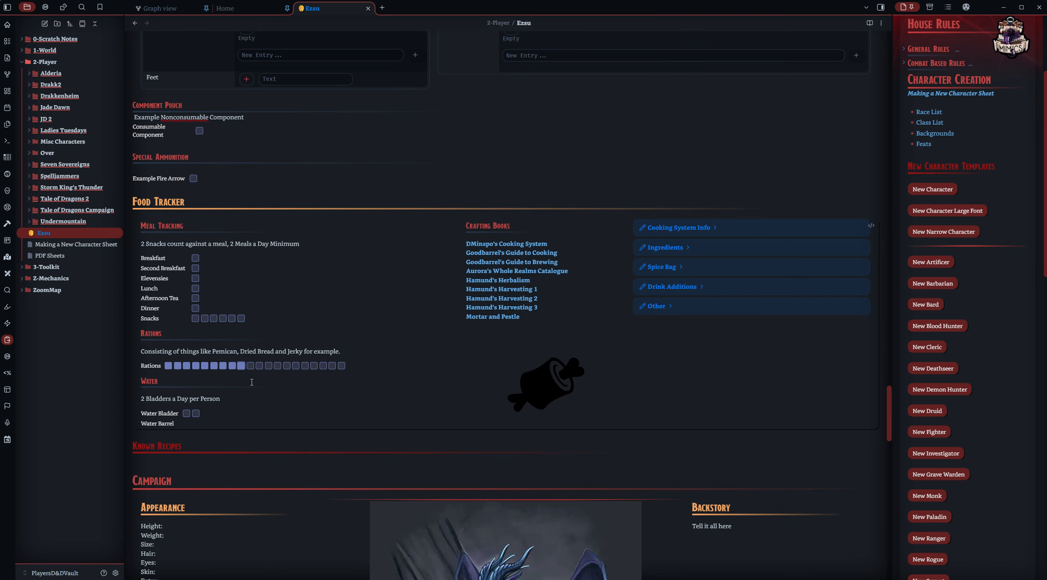
click(250, 365)
click(196, 413)
Open the Food Tracker source to review the uses values of its Rations and Water entries, and return to the rendered view.
click(870, 226)
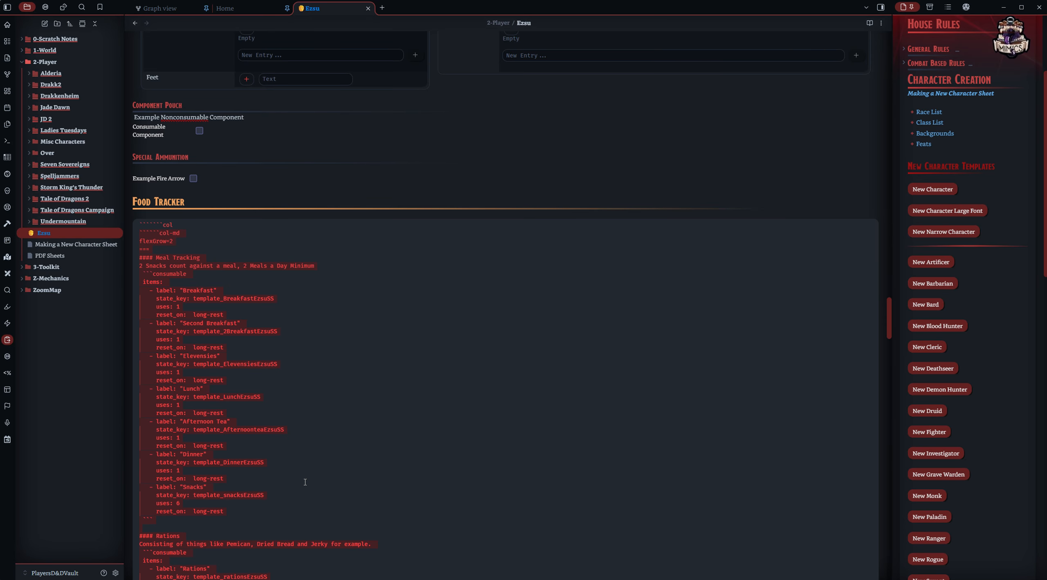
scroll(302, 480, down, 7)
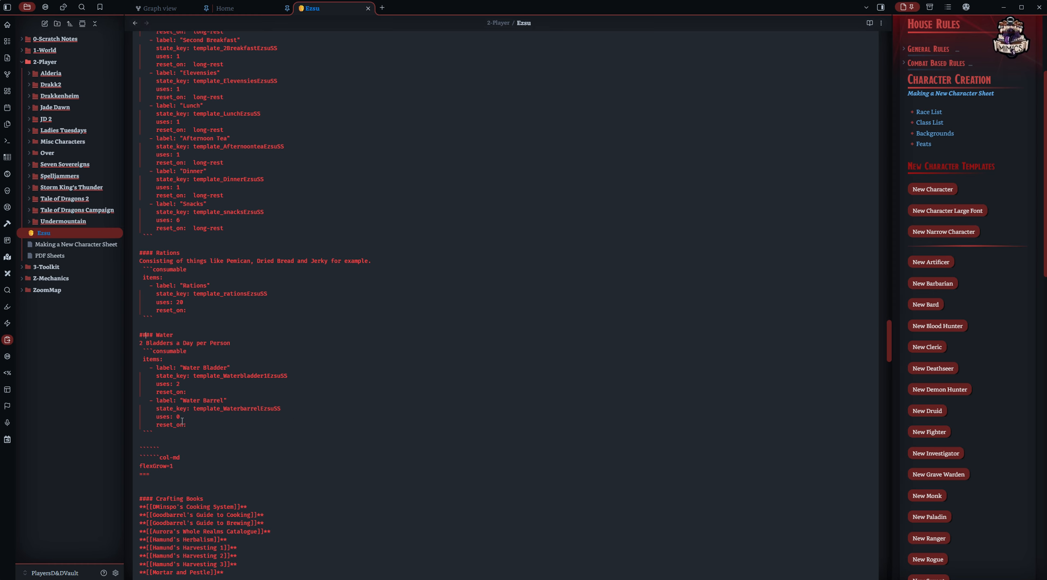
scroll(402, 413, up, 5)
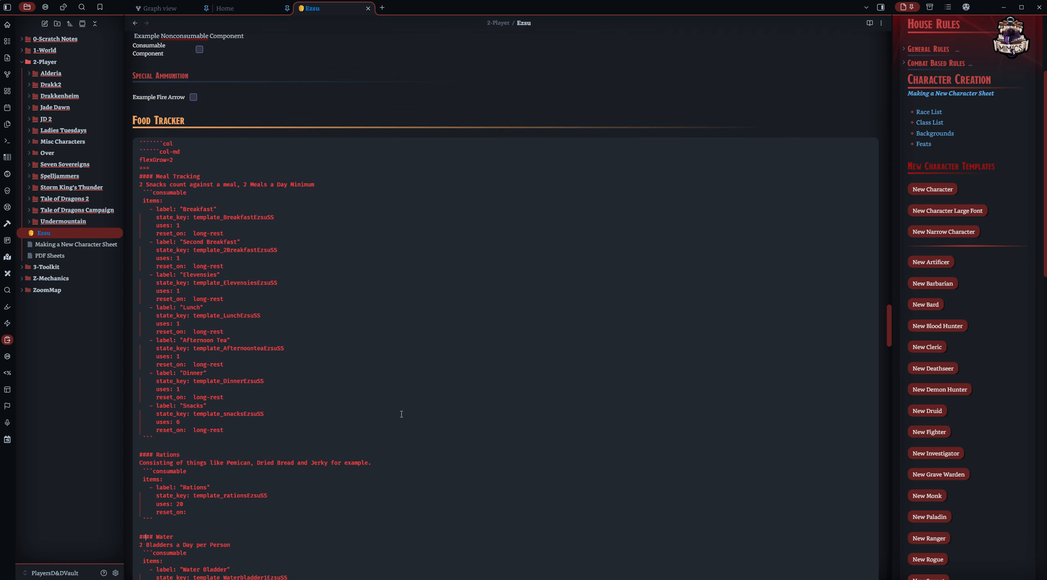
click(216, 137)
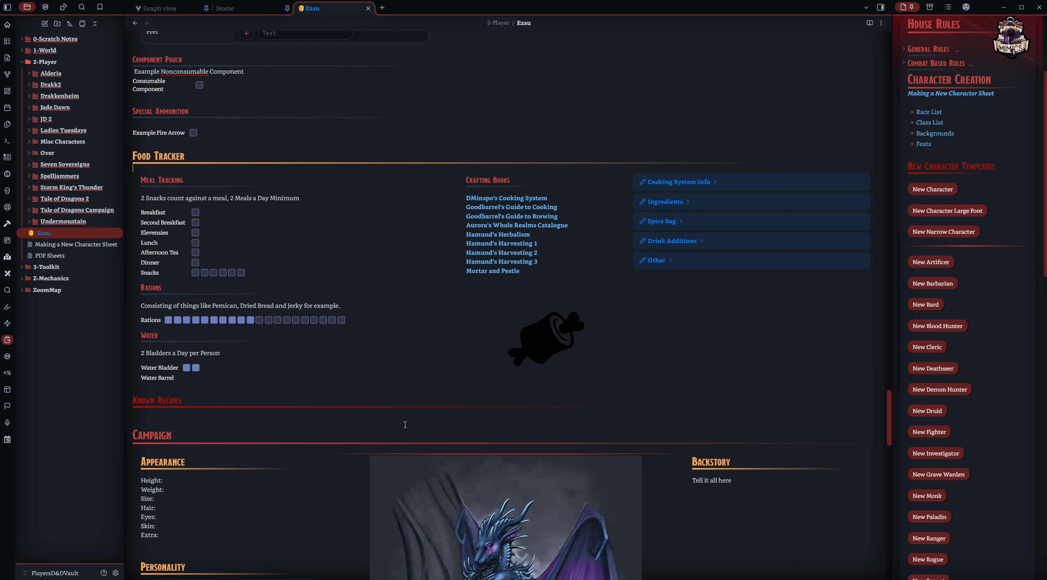
Apply 20 damage to the character in the Personal HP tracker.
scroll(405, 424, down, 4)
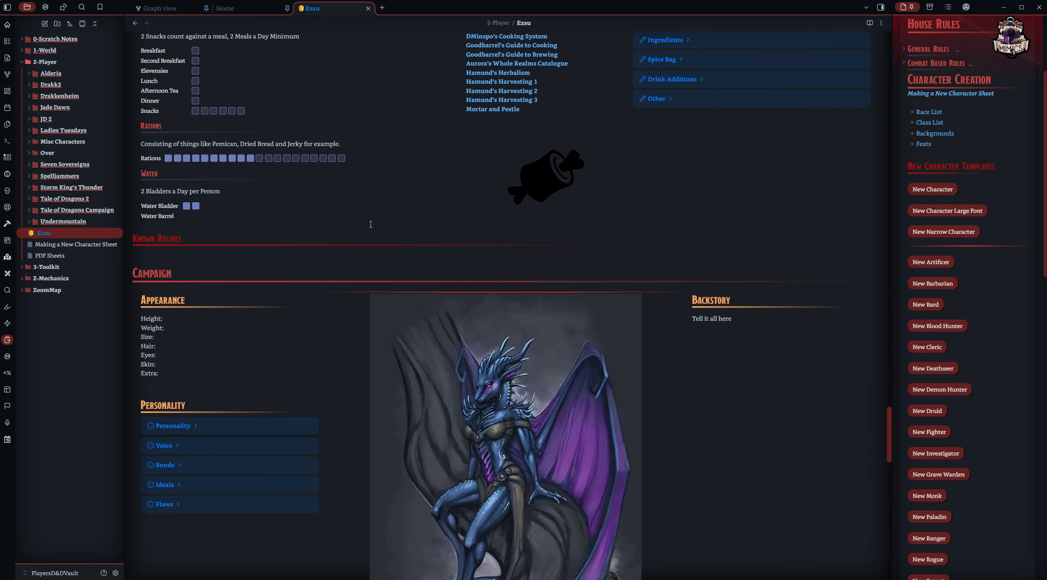
scroll(372, 227, up, 5)
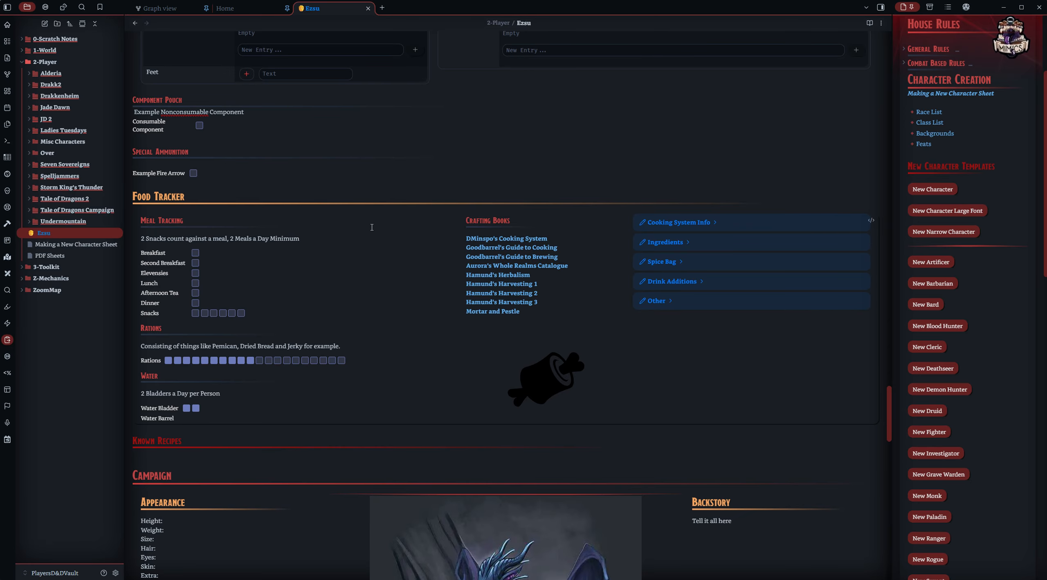
scroll(372, 228, up, 3)
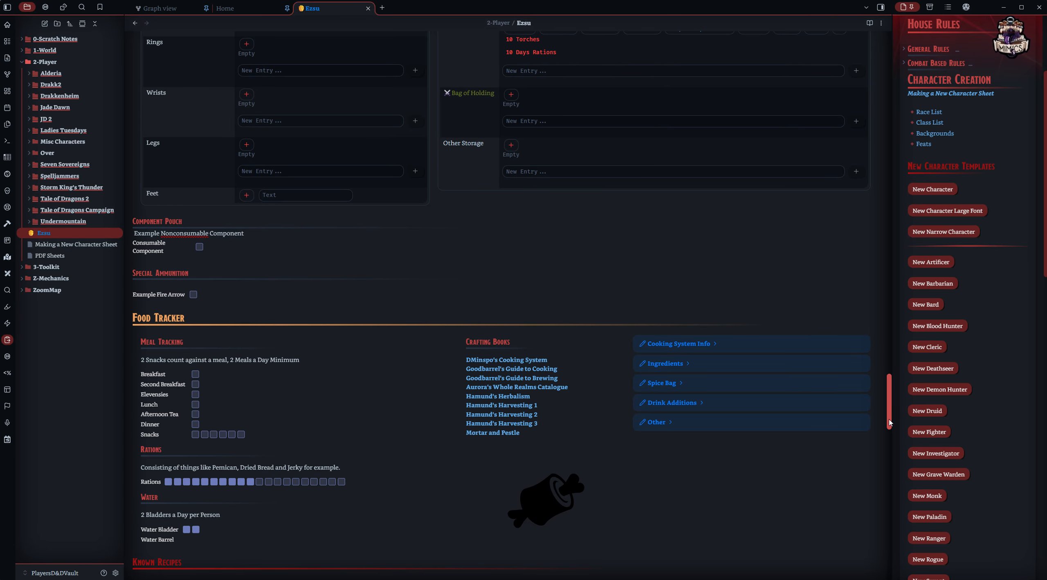
drag(889, 423, 898, 213)
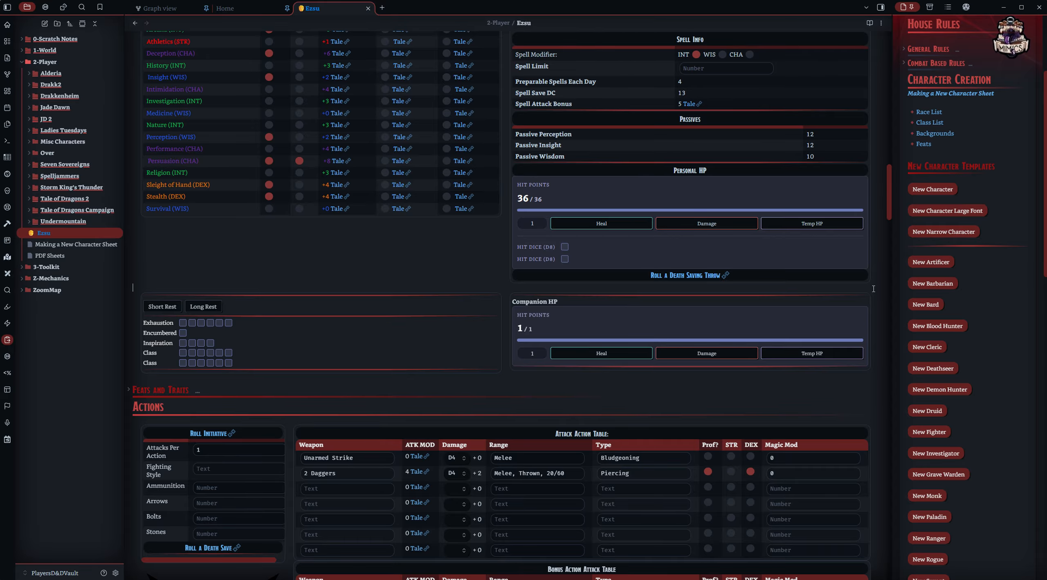
scroll(873, 288, up, 15)
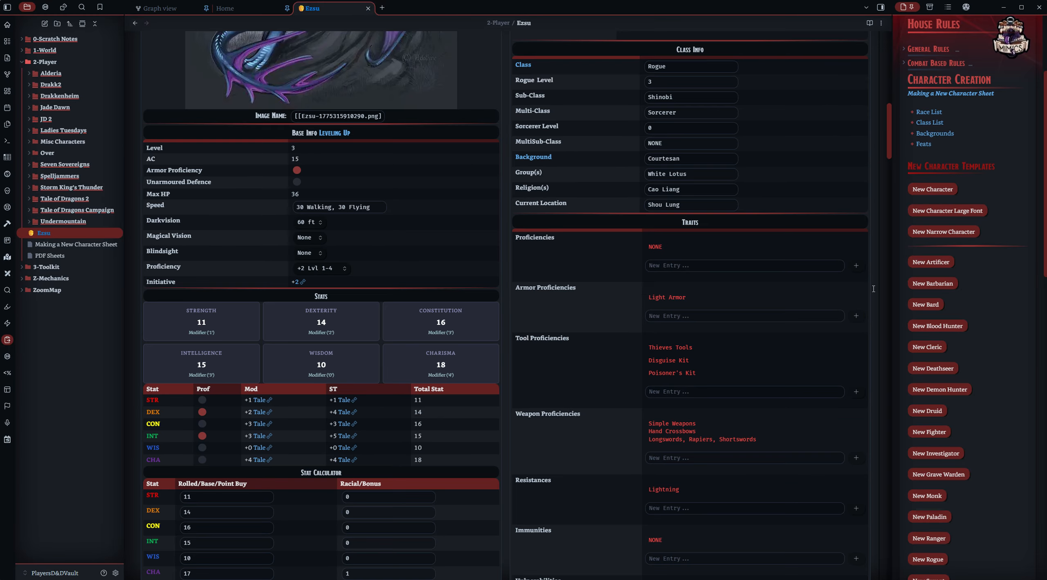
scroll(873, 289, down, 1)
scroll(873, 288, down, 15)
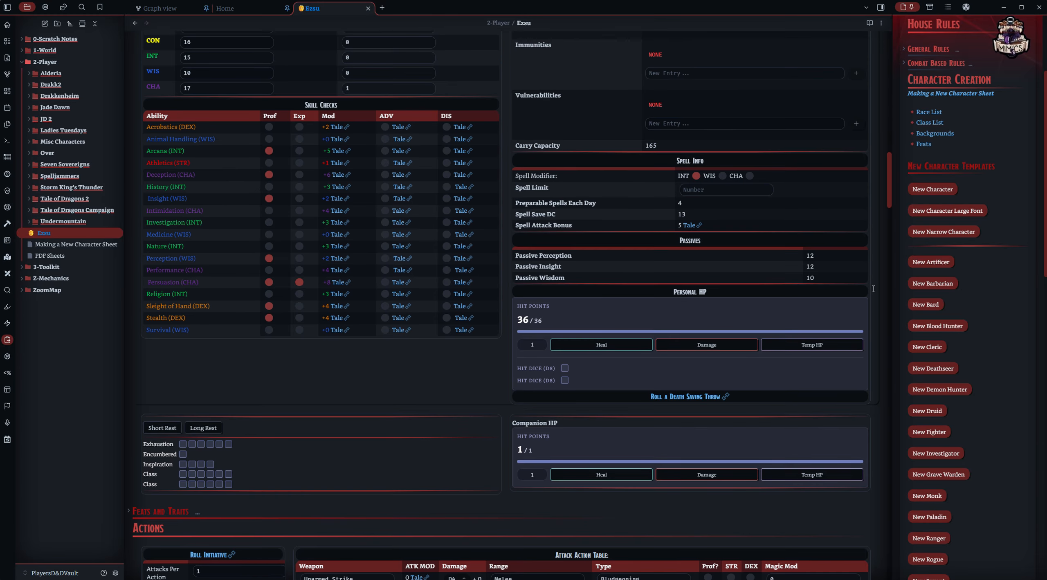
click(532, 225)
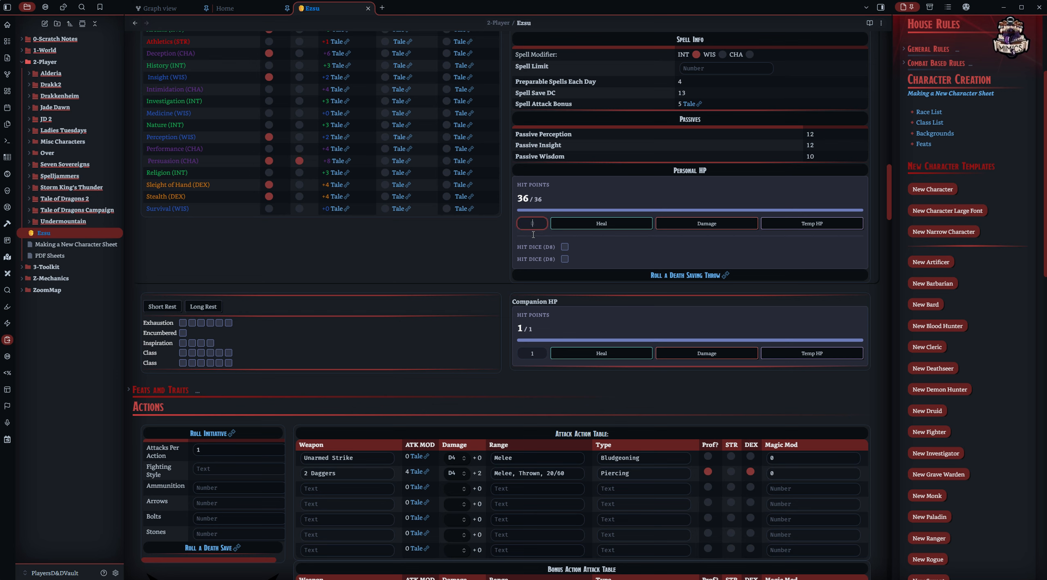
text(20)
click(706, 223)
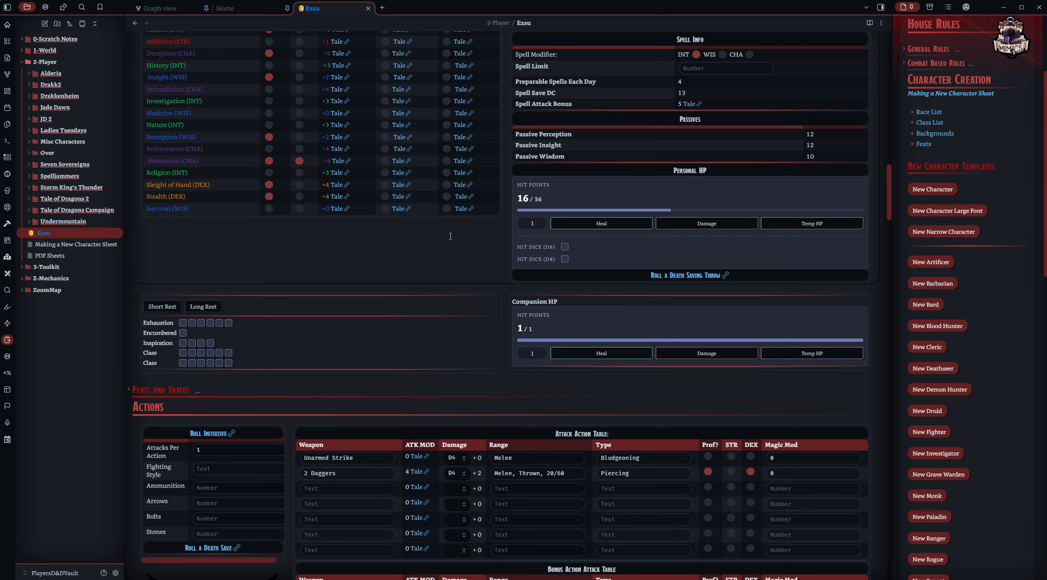
Add 4 temporary hit points to the Personal HP tracker and apply 16 damage.
click(537, 225)
text(4)
click(802, 224)
click(538, 224)
text(16)
click(713, 228)
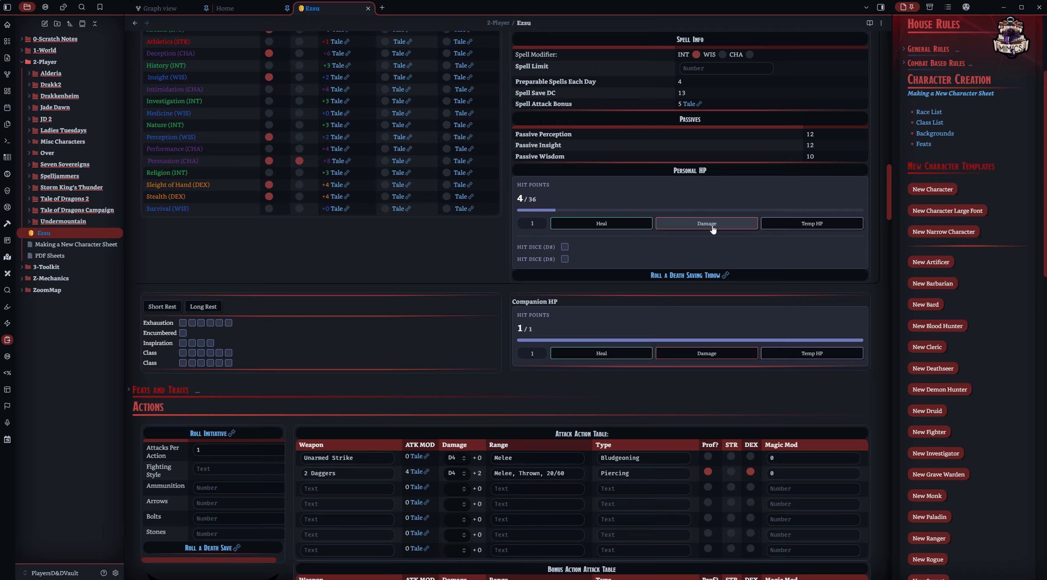
Apply enough further damage in the Personal HP tracker to bring the hit points down to 0.
click(520, 225)
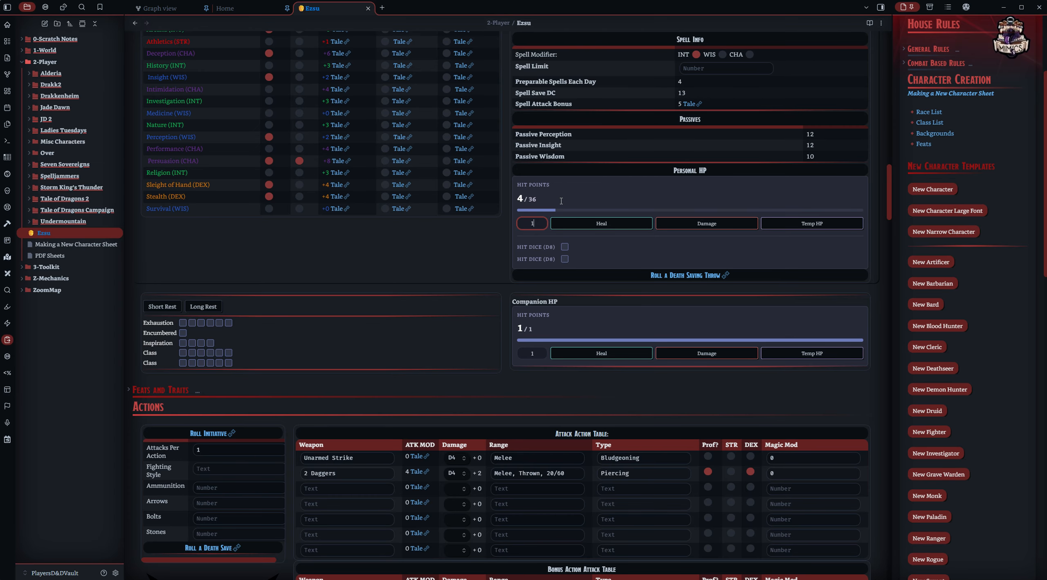
text(0)
click(679, 225)
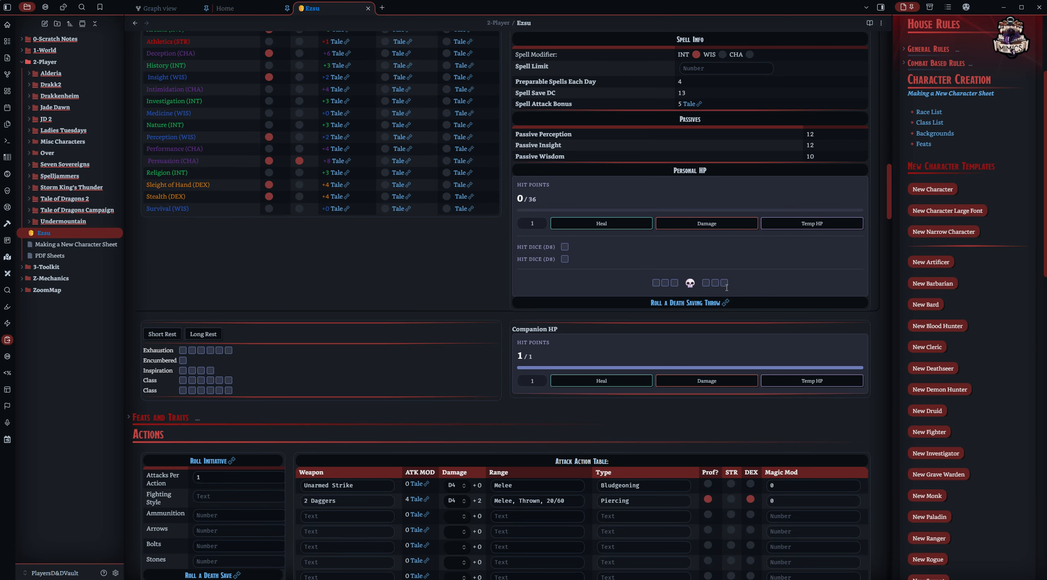
Mark and unmark a hit die, and heal the character for 30 hit points in the Personal HP tracker.
click(564, 247)
click(564, 248)
click(535, 228)
text(30)
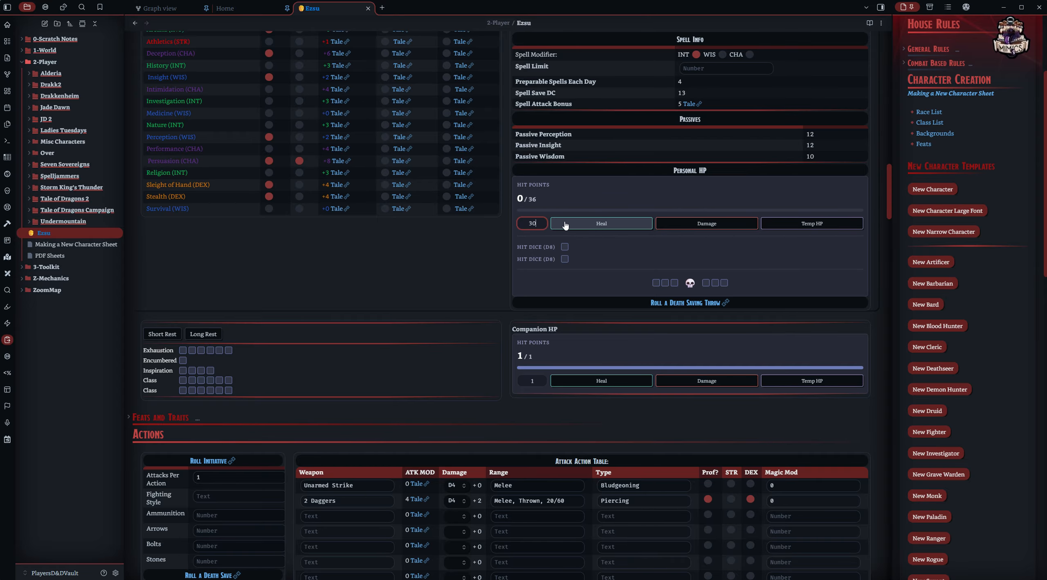
click(581, 227)
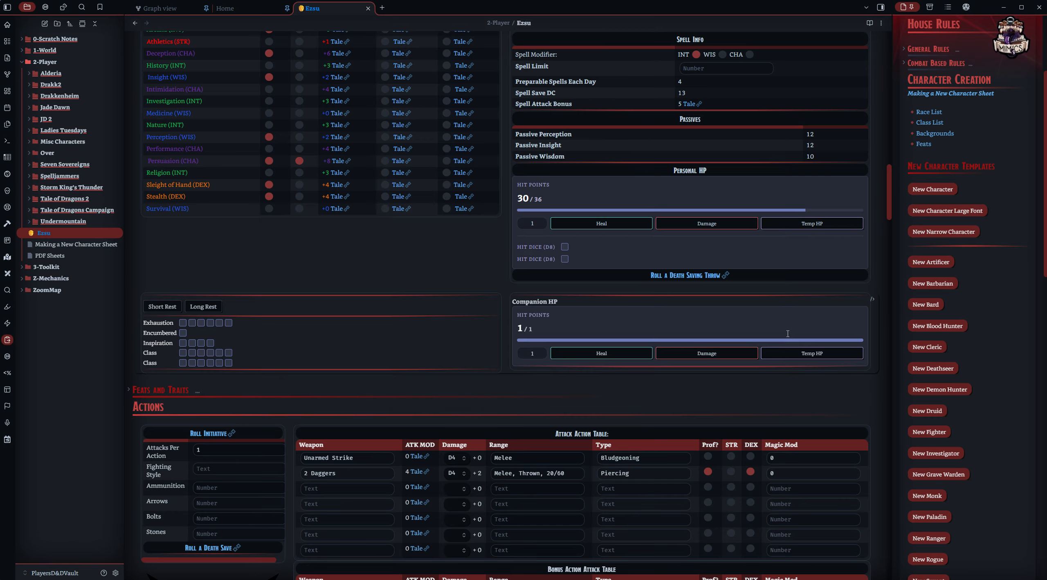
Open the source of the Companion HP block, set its health value to 10, and return to the rendered view.
click(872, 300)
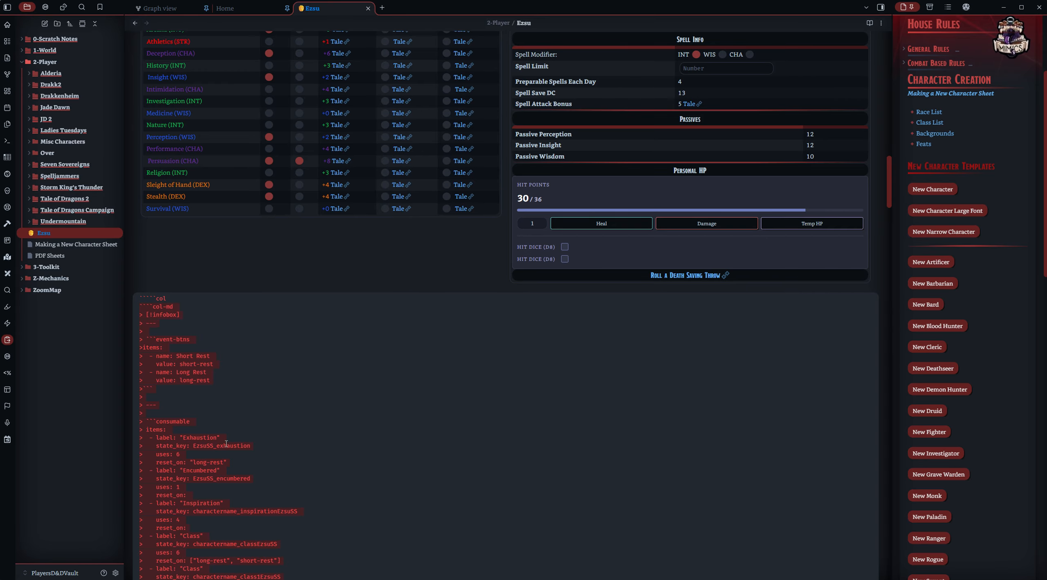
scroll(226, 443, down, 5)
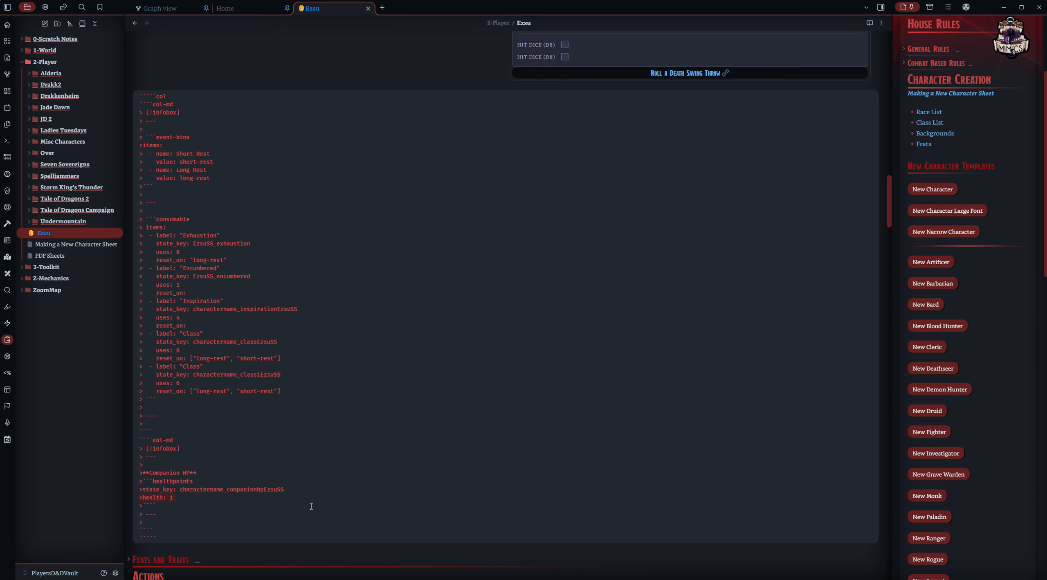
click(176, 502)
text(0)
click(173, 549)
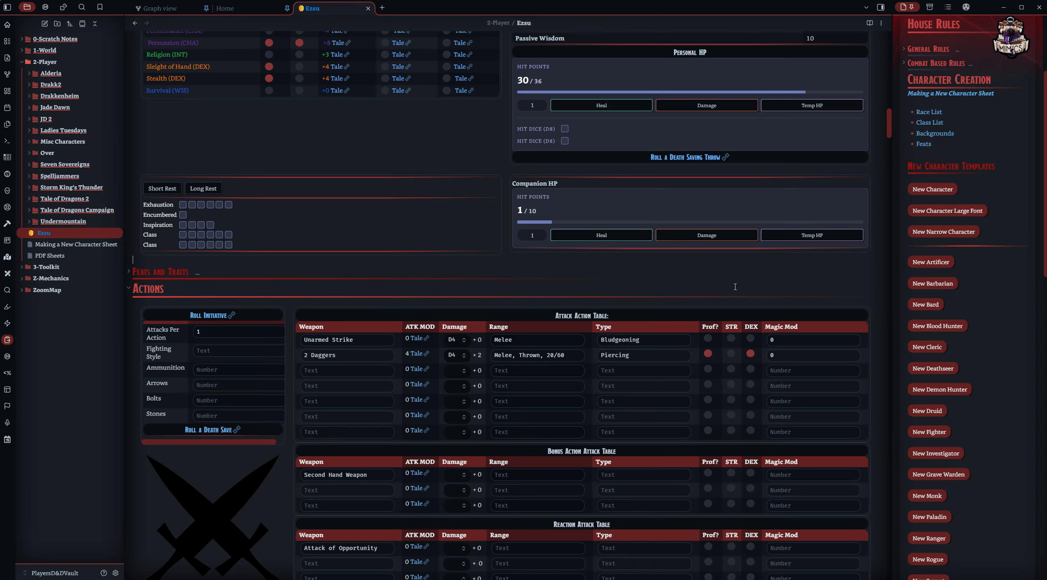
Copy the Companion HP column block in the source and paste a duplicate directly below the original.
drag(888, 131, 886, 68)
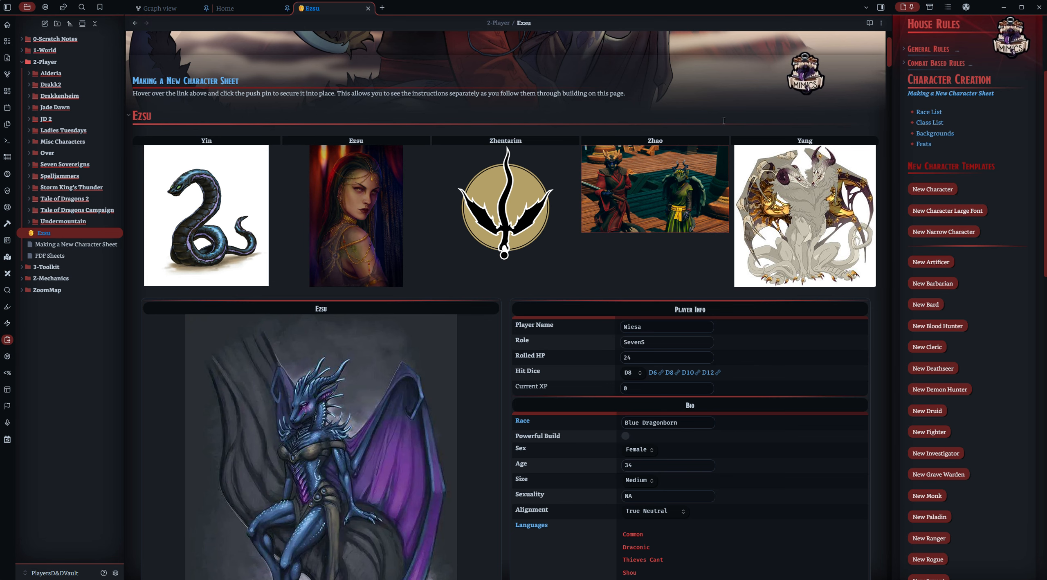
drag(888, 62, 886, 132)
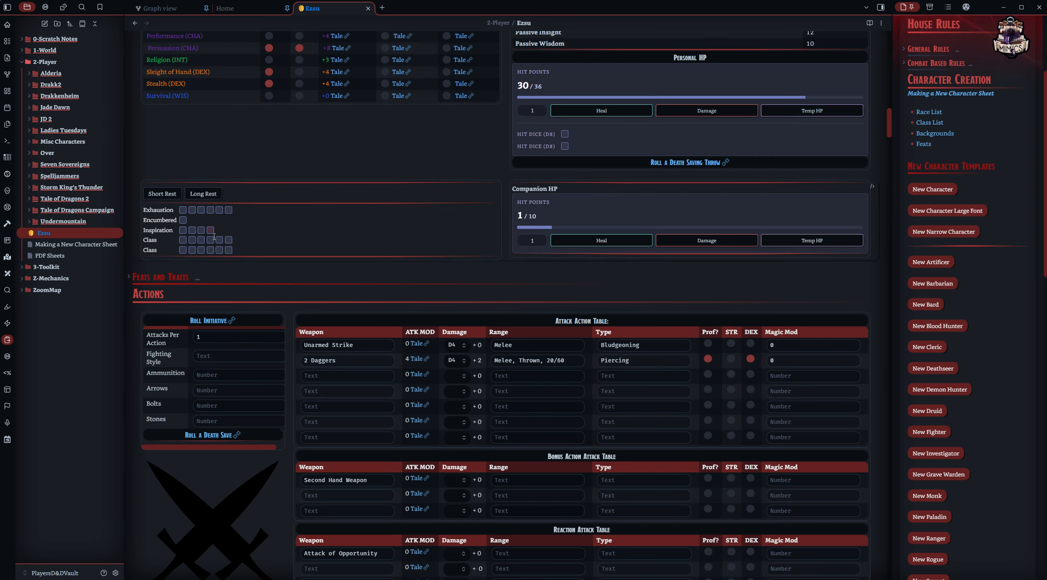
click(872, 187)
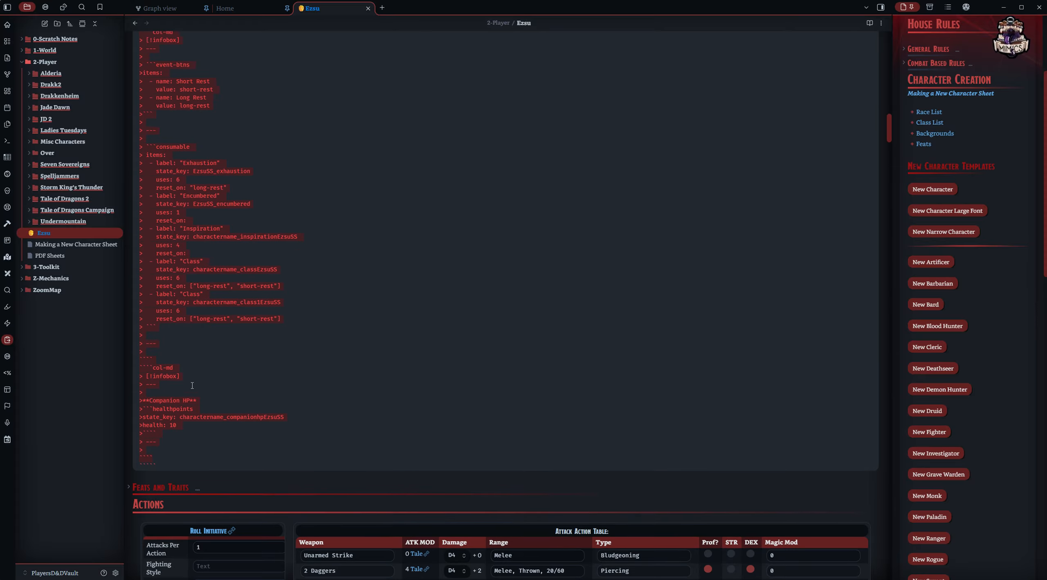
click(192, 385)
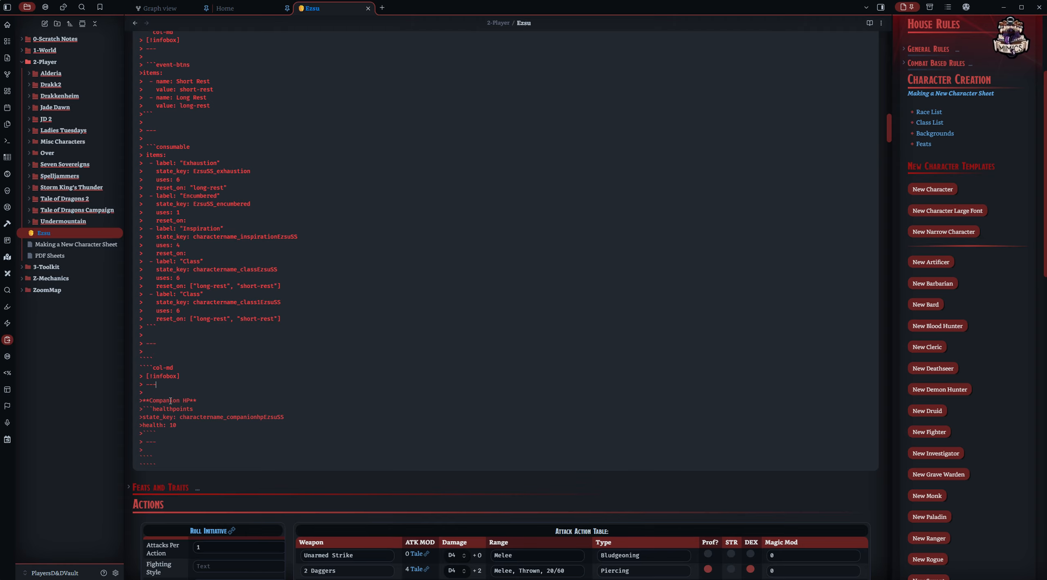
click(152, 449)
drag(155, 362, 152, 353)
key(ctrl+c)
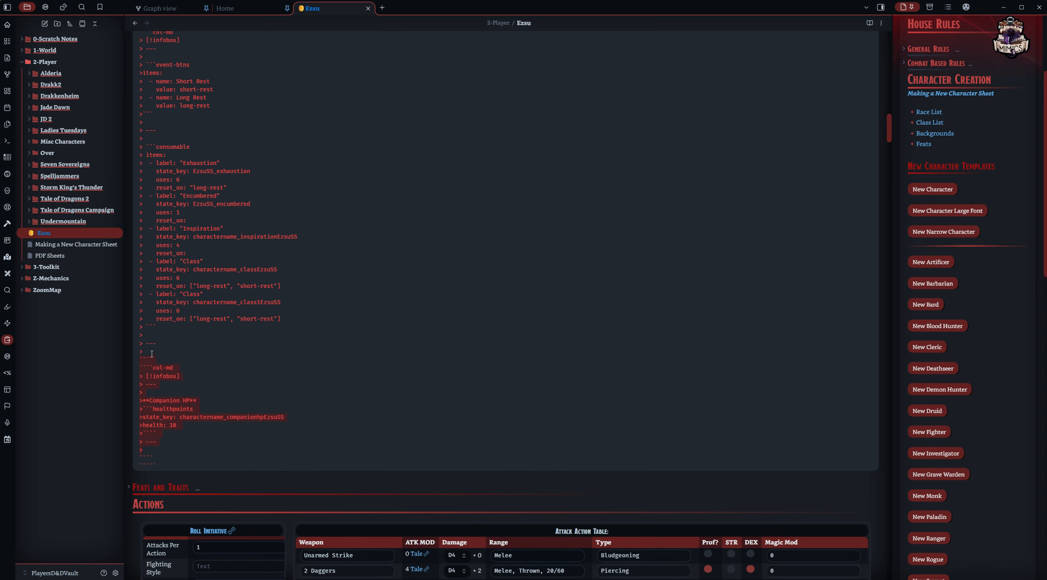
click(151, 447)
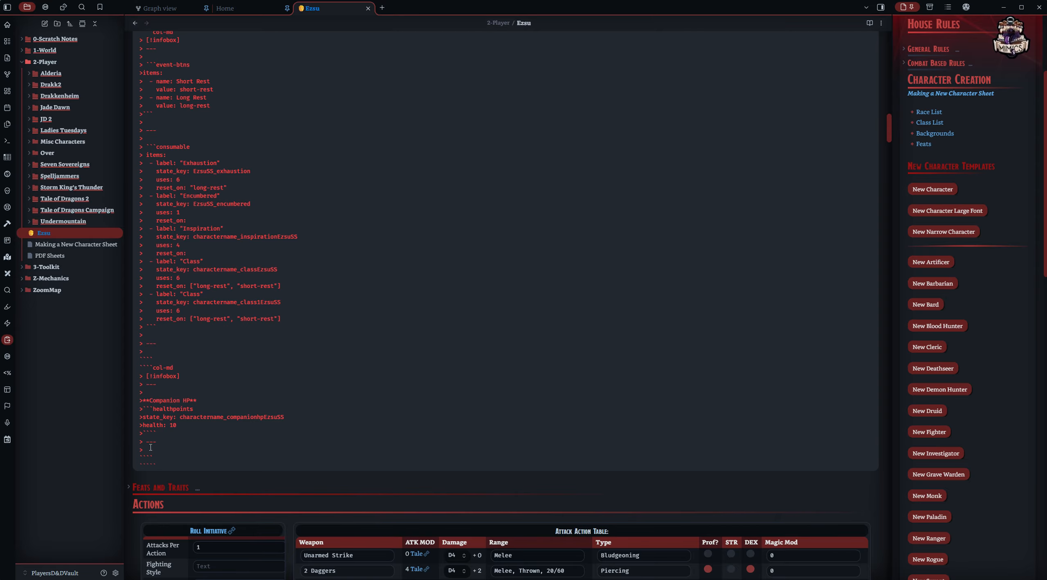
key(ctrl+v)
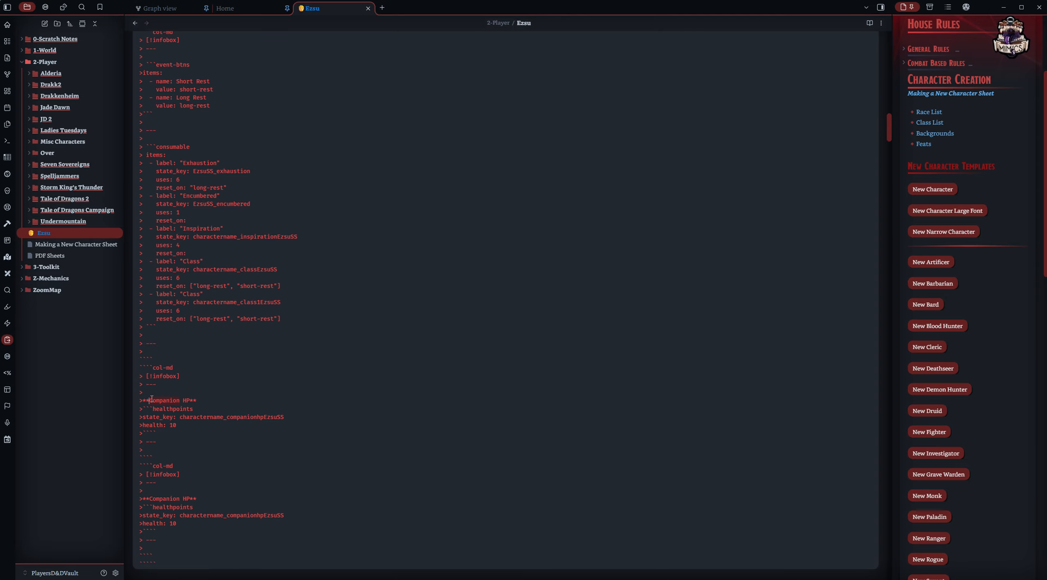
Retitle the two companion trackers as Yin HP and Yang HP and return to the rendered view.
text(Yin)
drag(151, 497, 173, 497)
text(Yang)
key(ctrl+e)
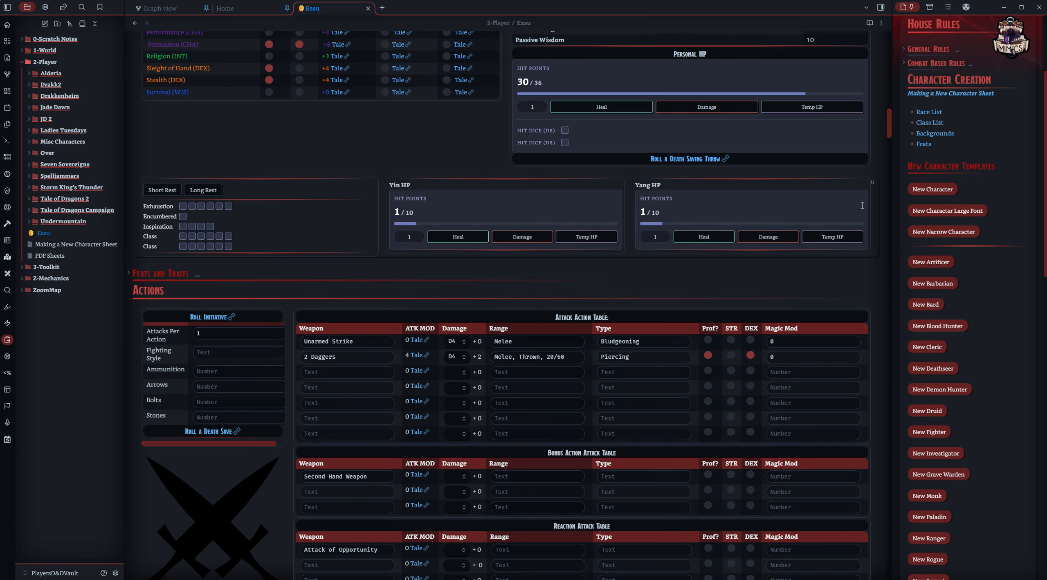
Set the health value to 51 for Yin HP and 43 for Yang HP in the source.
click(872, 183)
scroll(174, 467, down, 5)
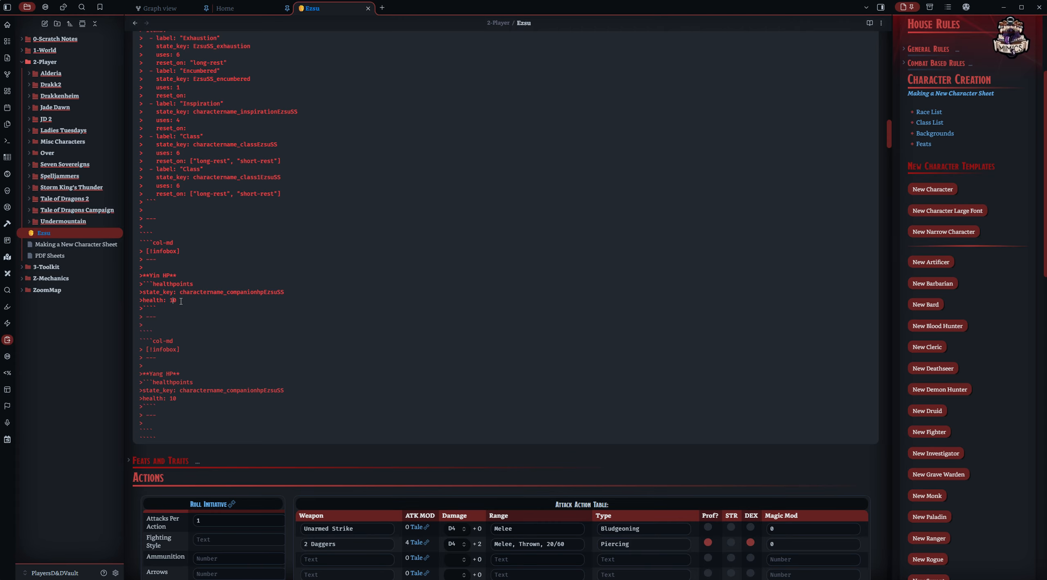
click(180, 301)
key(BackSpace)
key(BackSpace)
text(51)
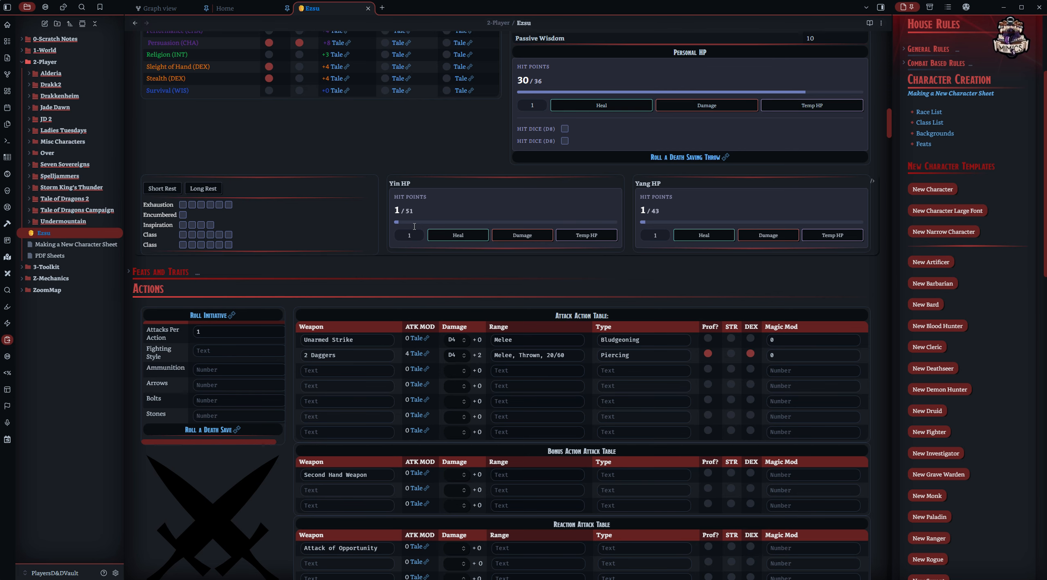
Mark two Exhaustion boxes, the Encumbered box, two Inspiration boxes and four boxes of the first Class tracker.
scroll(414, 227, up, 2)
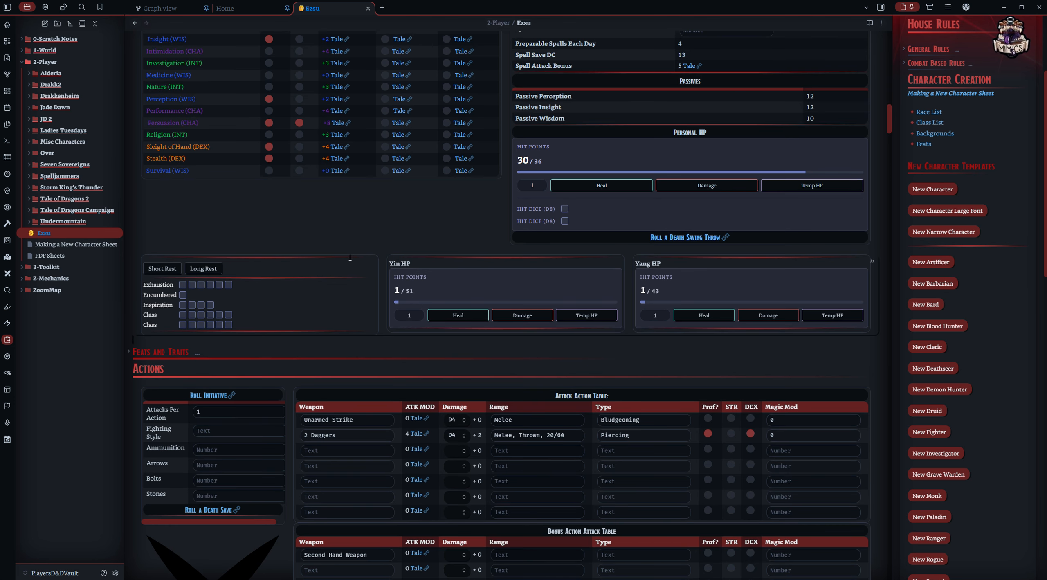
click(183, 295)
click(182, 295)
click(192, 285)
click(192, 305)
click(193, 285)
click(210, 314)
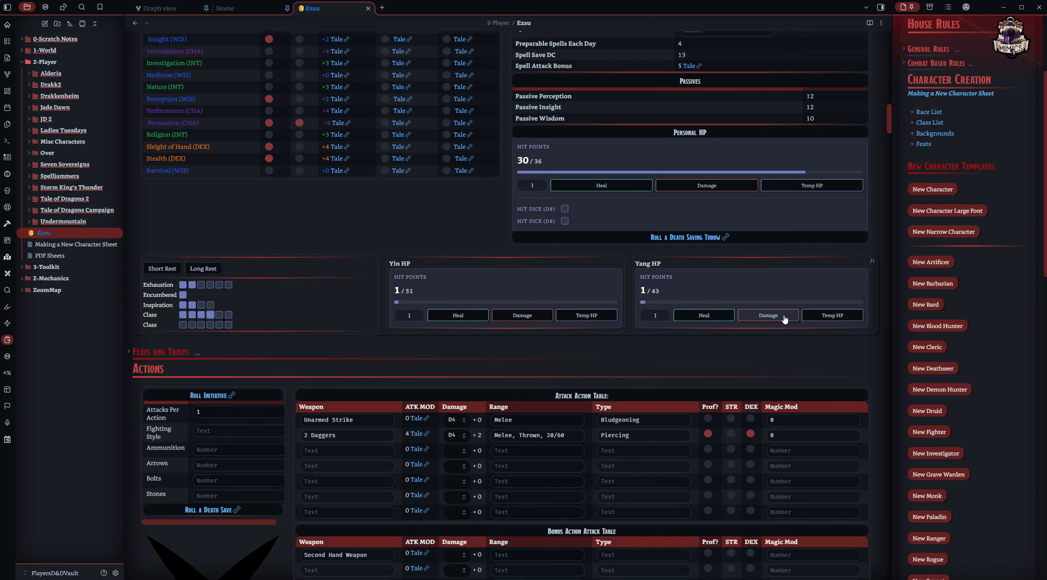
Relabel the first Class consumable as Breath Weapon in the source and set its uses to 3.
click(872, 264)
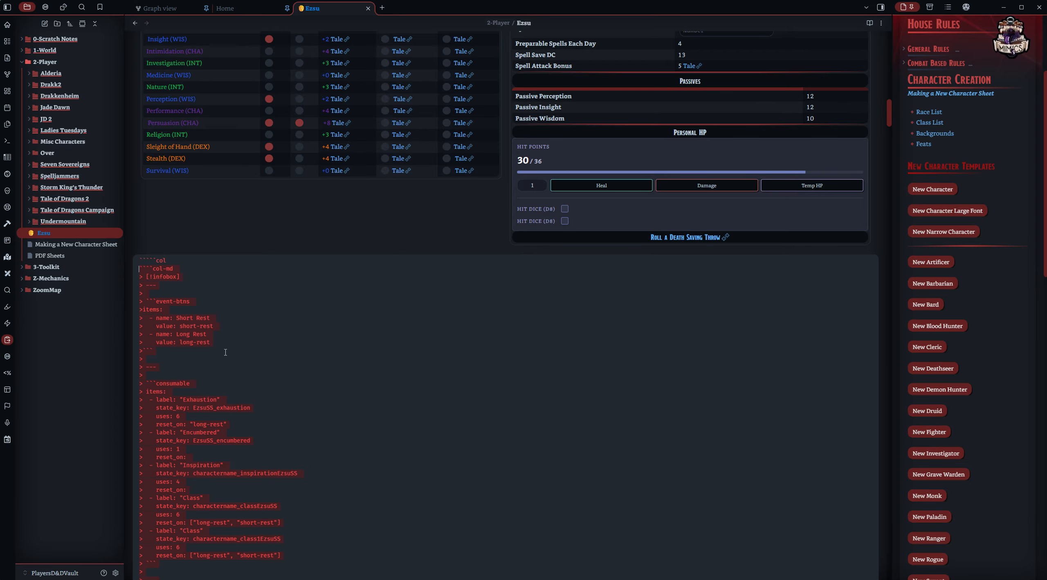
click(199, 498)
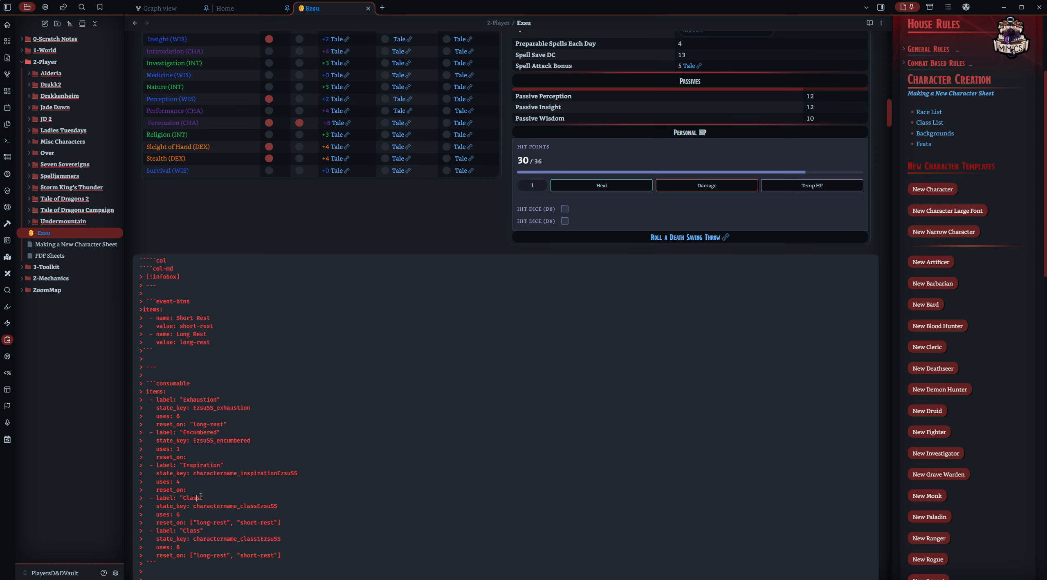
text(Breath Weapon)
click(185, 515)
text(3)
scroll(216, 429, down, 2)
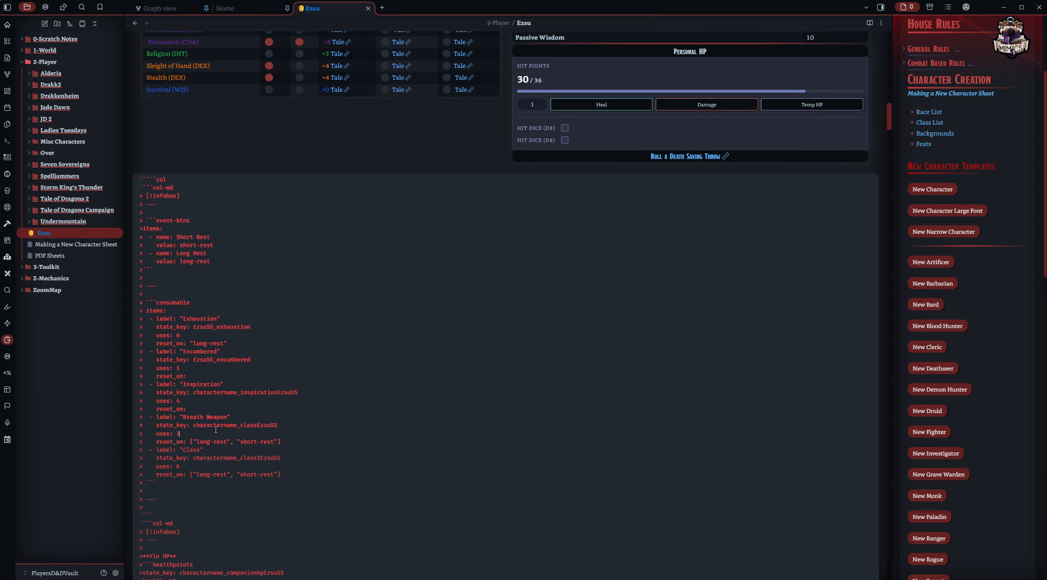
Relabel the second Class consumable as Shiobi Points, set its uses to 4, and return to the rendered view.
drag(202, 450, 185, 448)
text(Shioni)
key(BackSpace)
key(BackSpace)
text(bi Po)
click(373, 172)
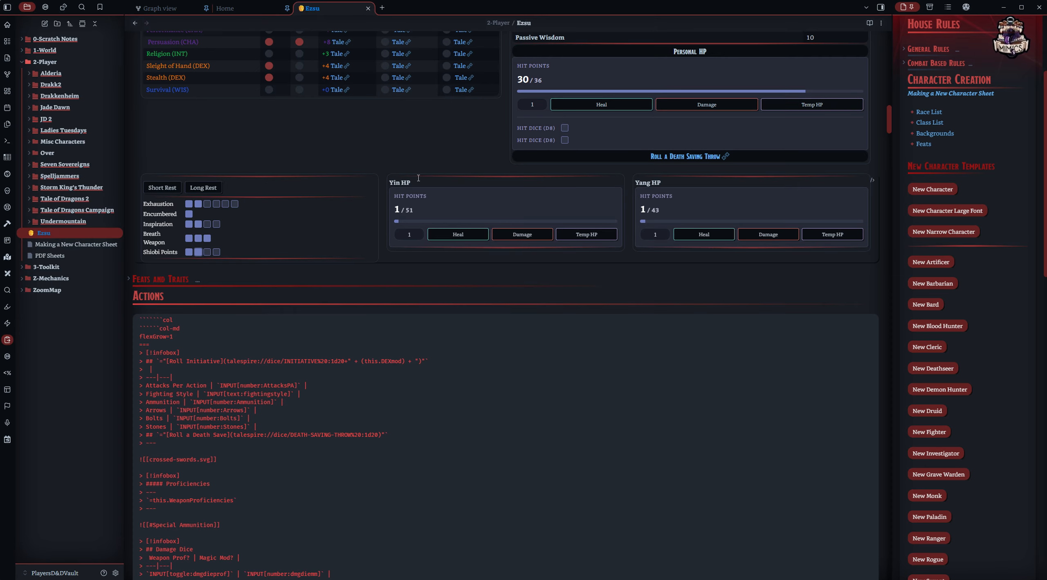
Apply a long rest to the character and clear the remaining Encumbered and Inspiration marks.
scroll(255, 252, up, 2)
click(207, 268)
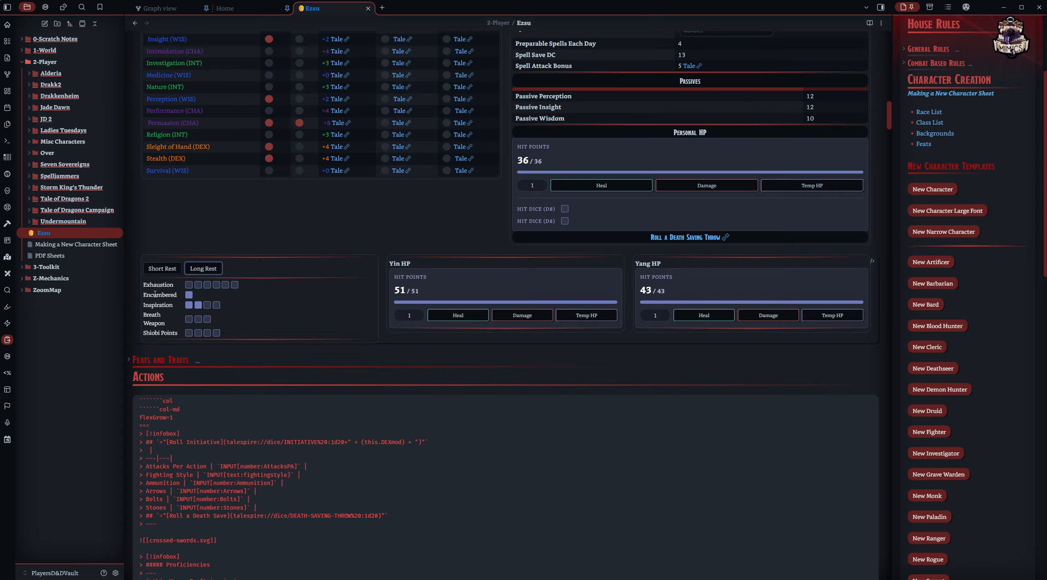
click(188, 294)
click(188, 305)
click(177, 349)
scroll(413, 360, up, 2)
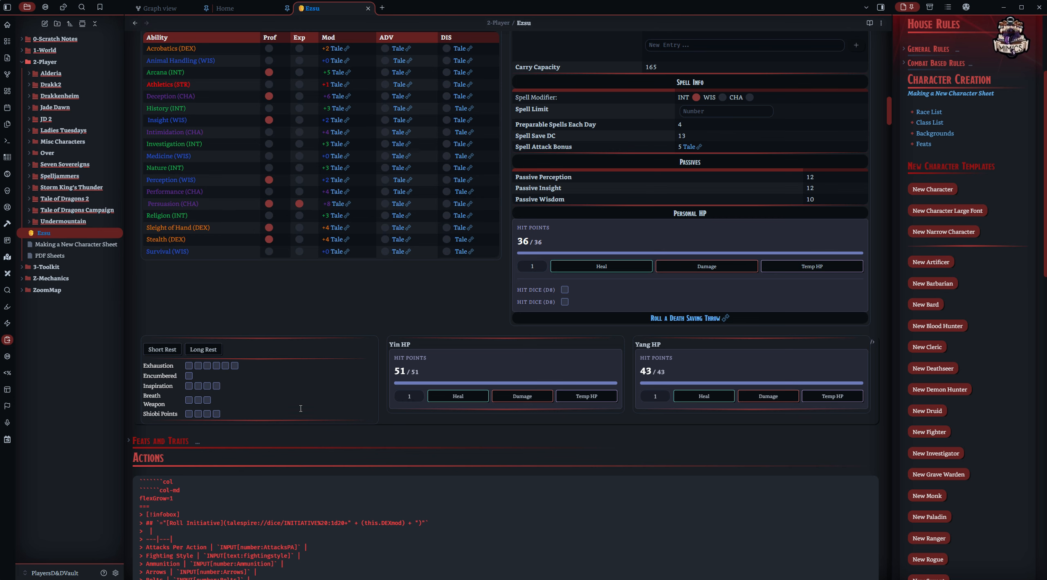
Open the source of the rest and companion block to review the consumables' reset_on settings and the companions' state keys.
click(277, 404)
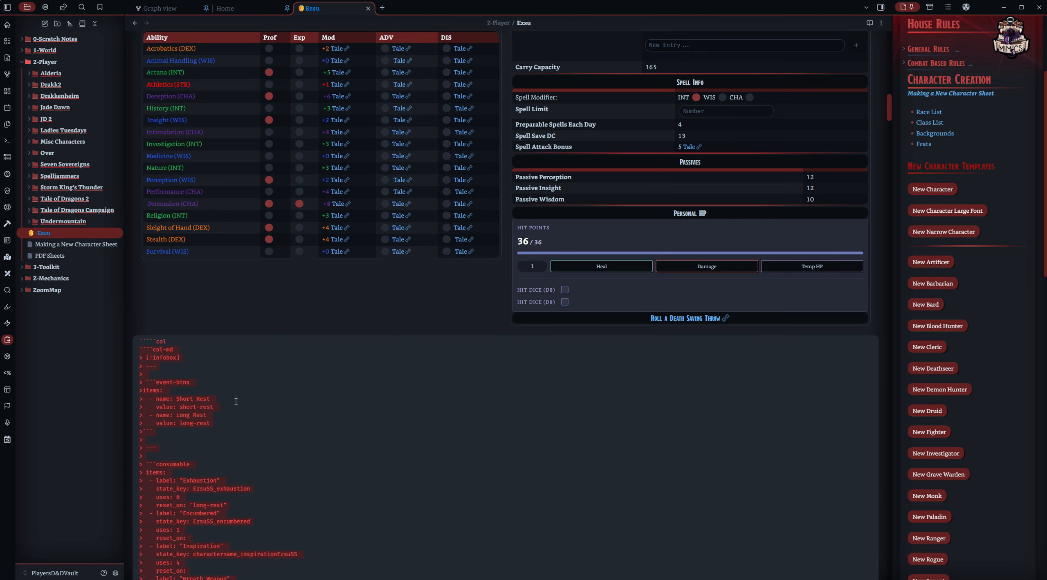
click(186, 352)
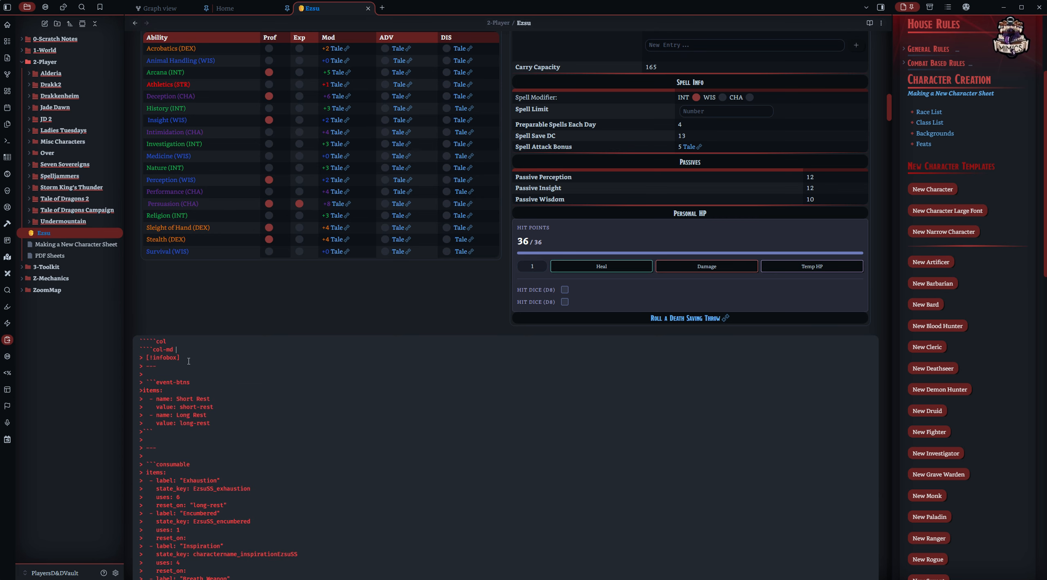
click(197, 446)
scroll(245, 449, down, 5)
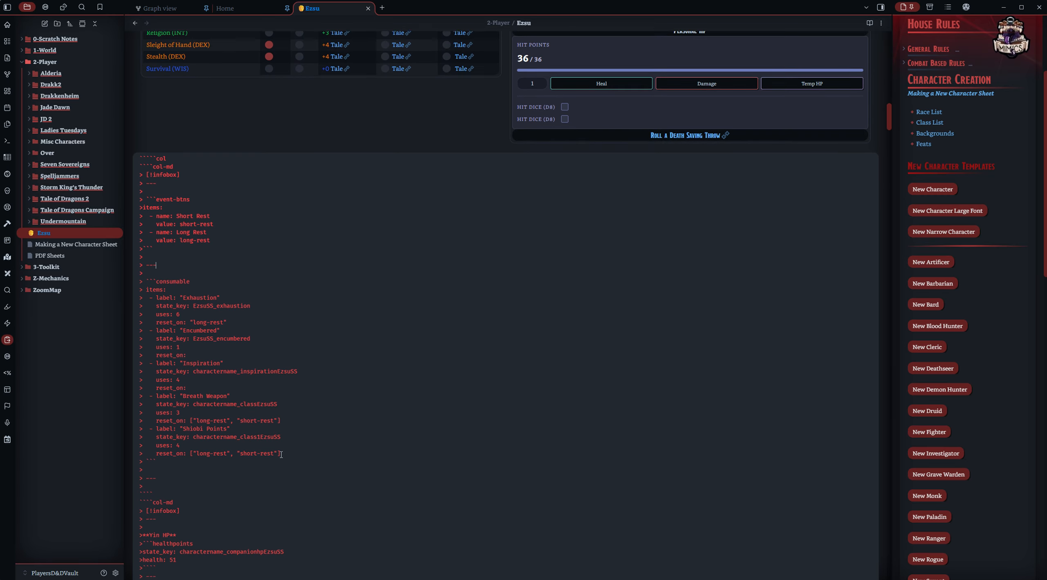
click(167, 463)
click(170, 458)
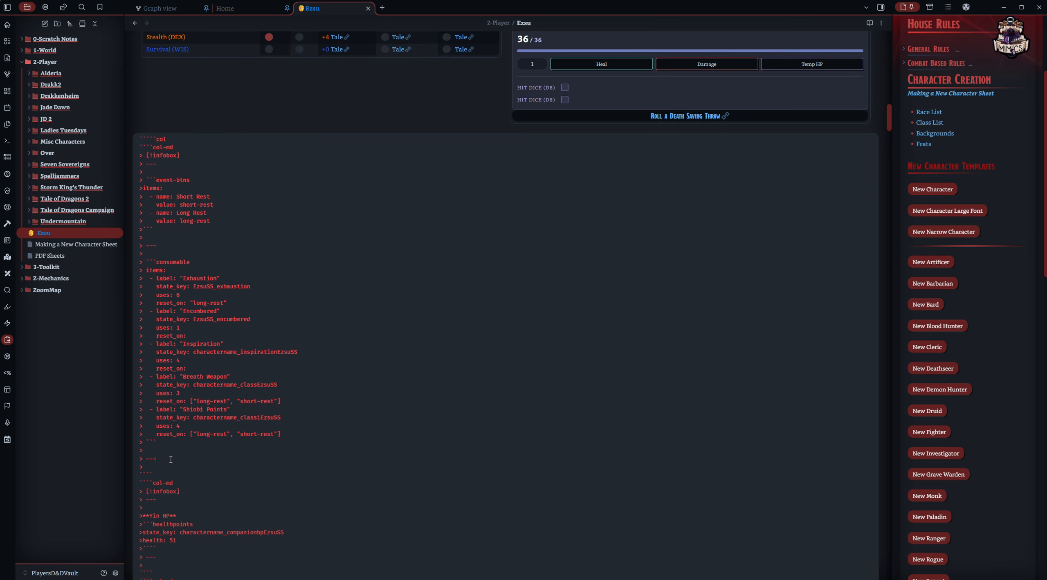
scroll(171, 456, down, 3)
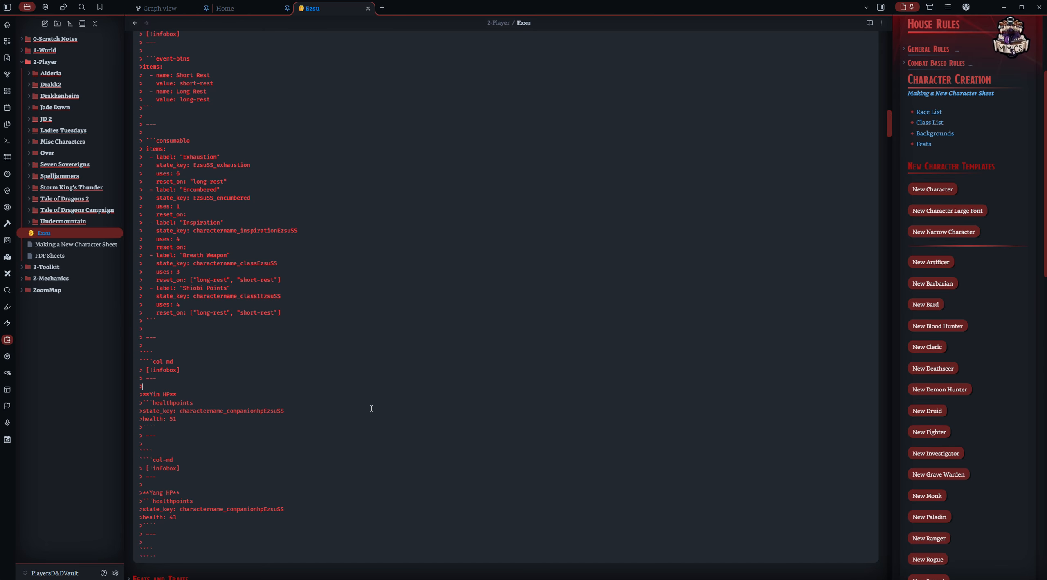
scroll(370, 406, up, 1)
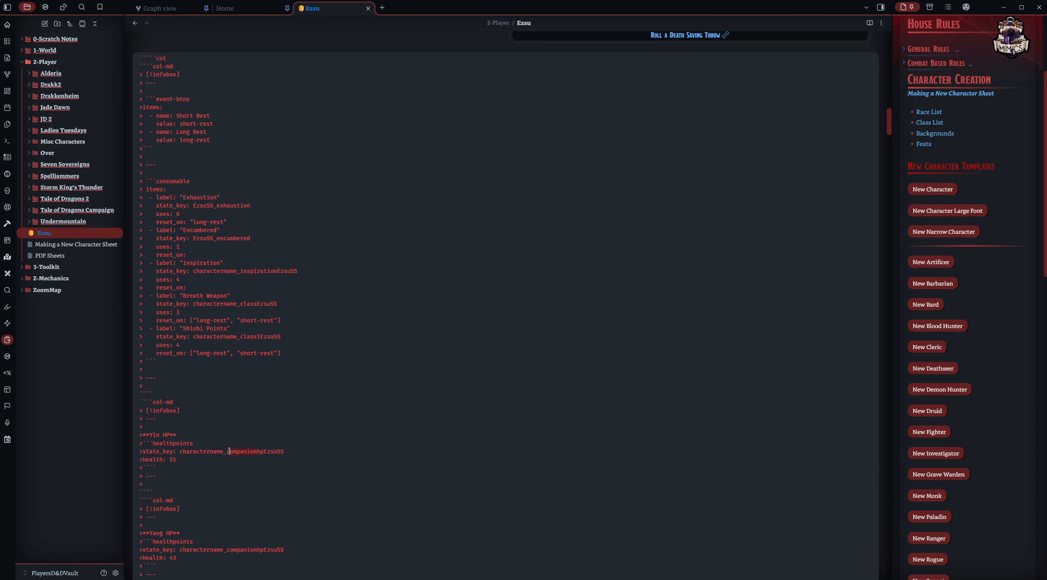
Replace "companion" with "yin" in the Yin HP state key and "yang" in the Yang HP state key, and return to the rendered view.
text(yin)
text(yasn)
text(ng)
scroll(292, 544, down, 2)
click(278, 529)
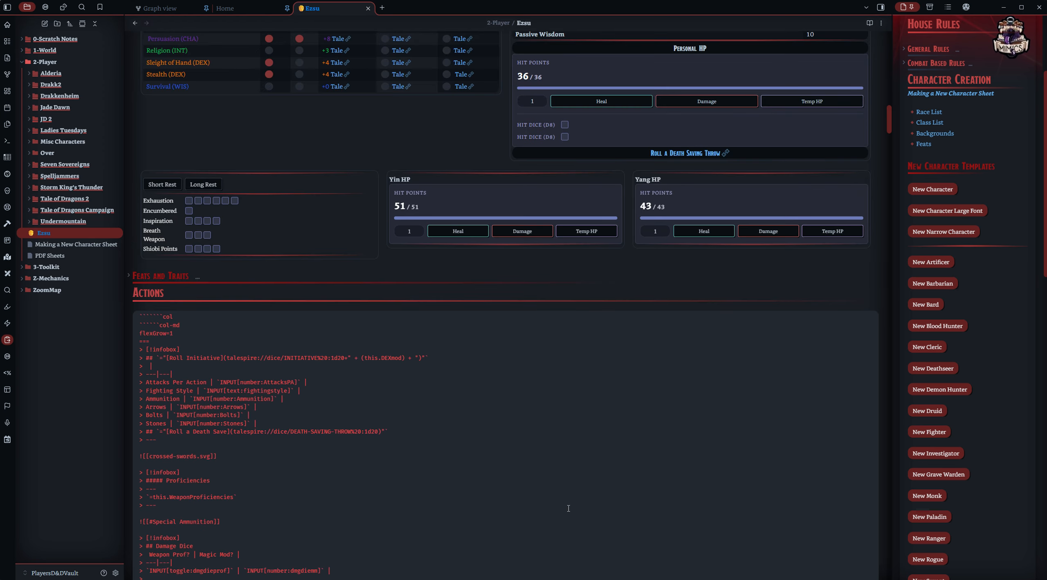
scroll(633, 376, up, 1)
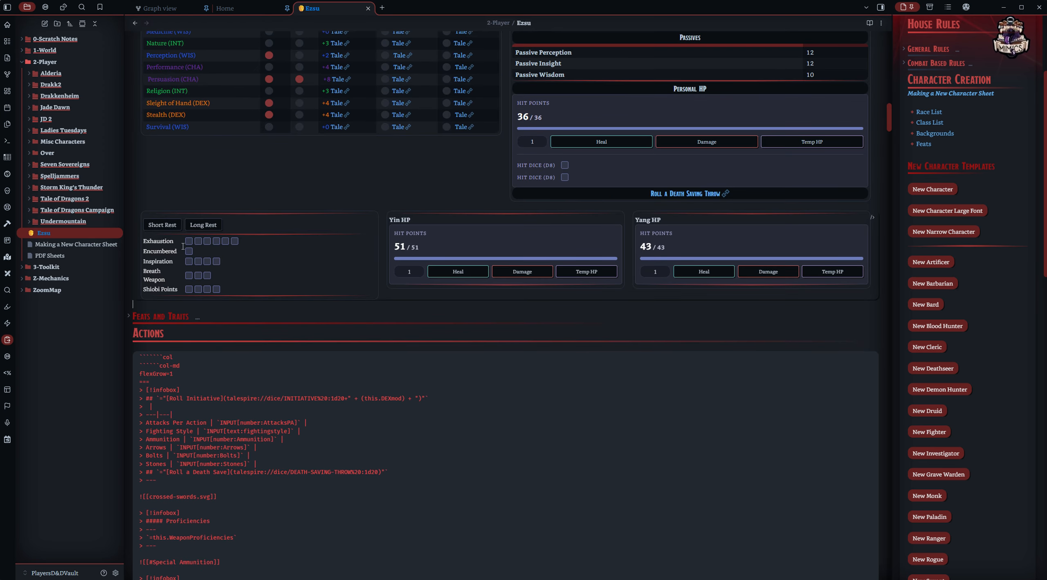